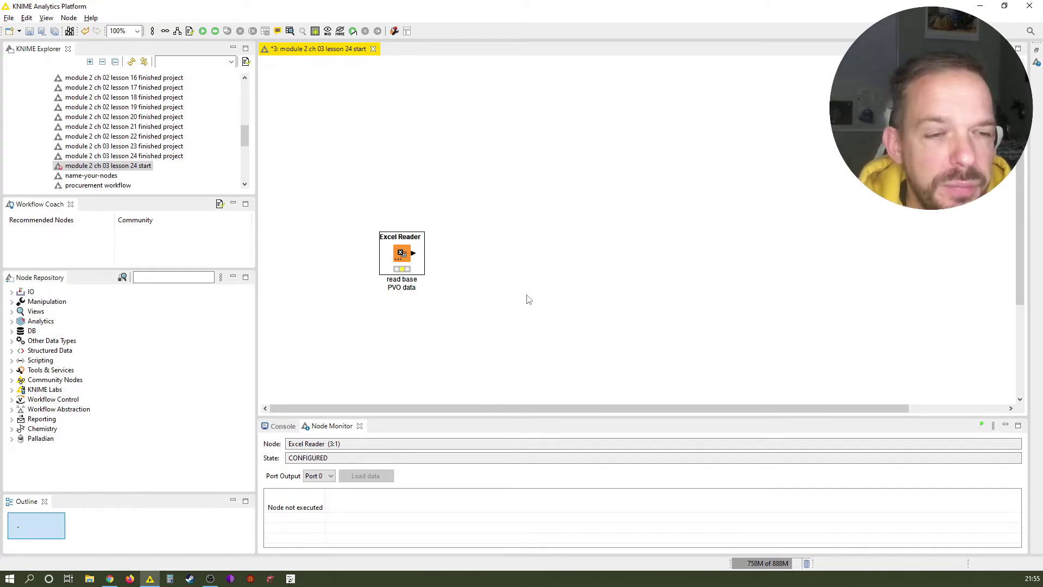
Run the Excel Reader and add a String Manipulation node after it, placed up and right.
key(F7)
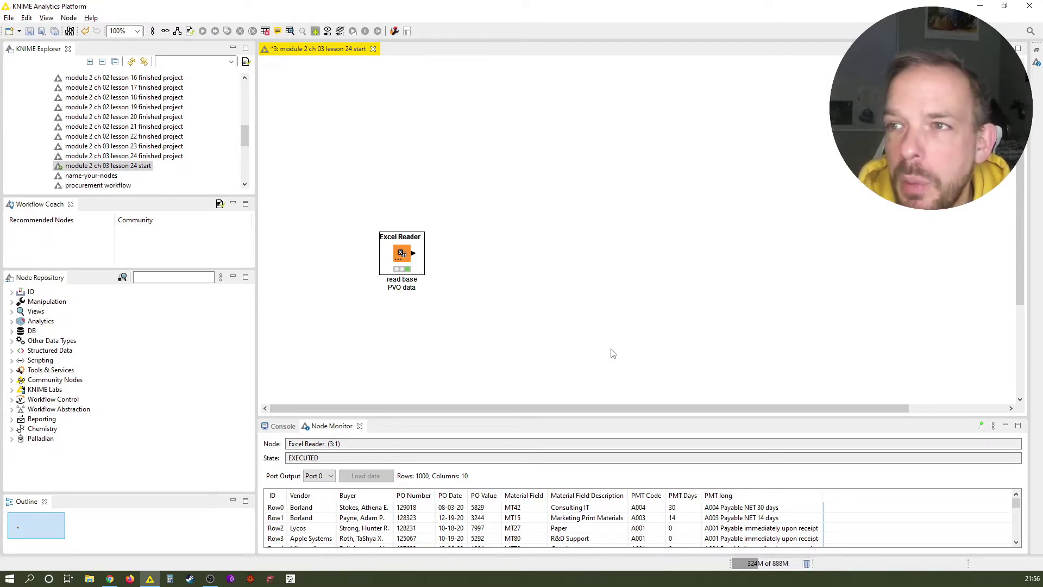
click(201, 278)
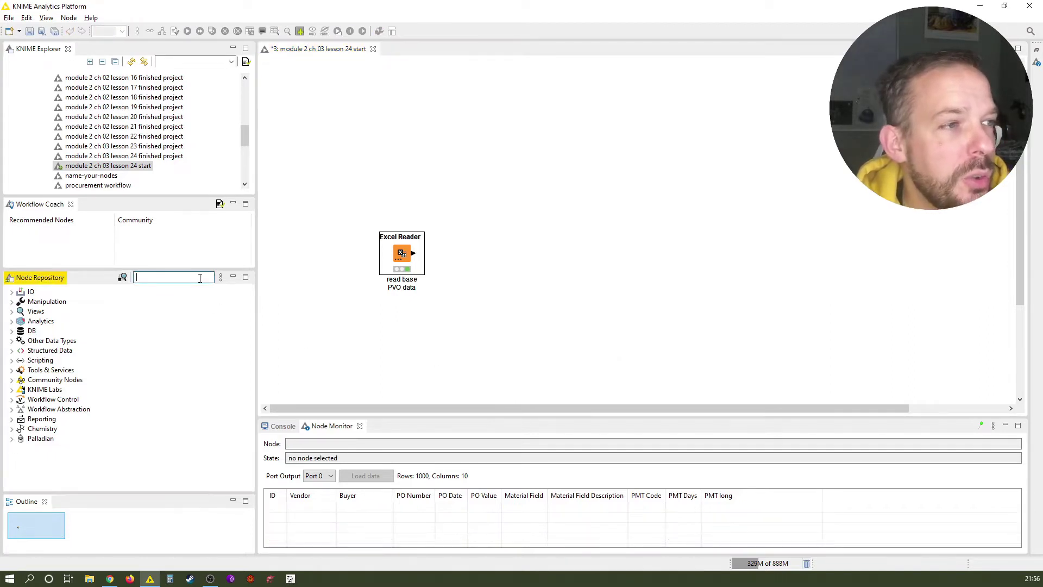
text(string)
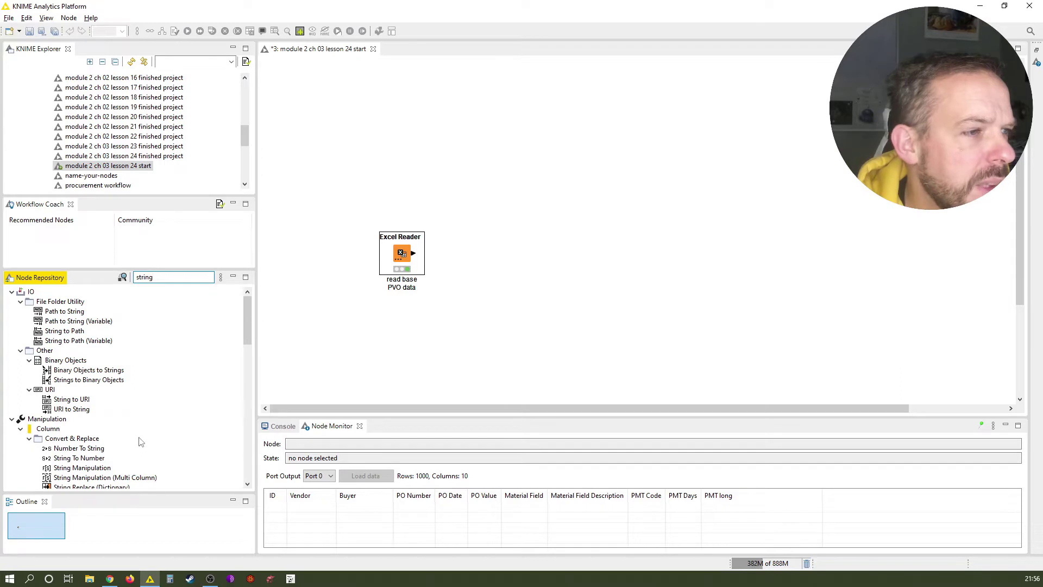
click(82, 467)
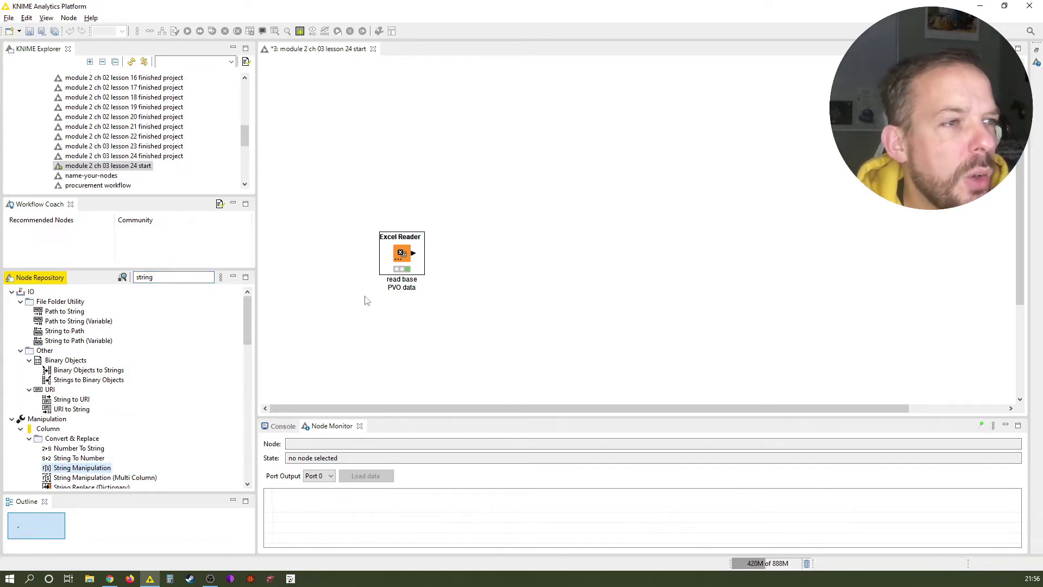
double_click(83, 468)
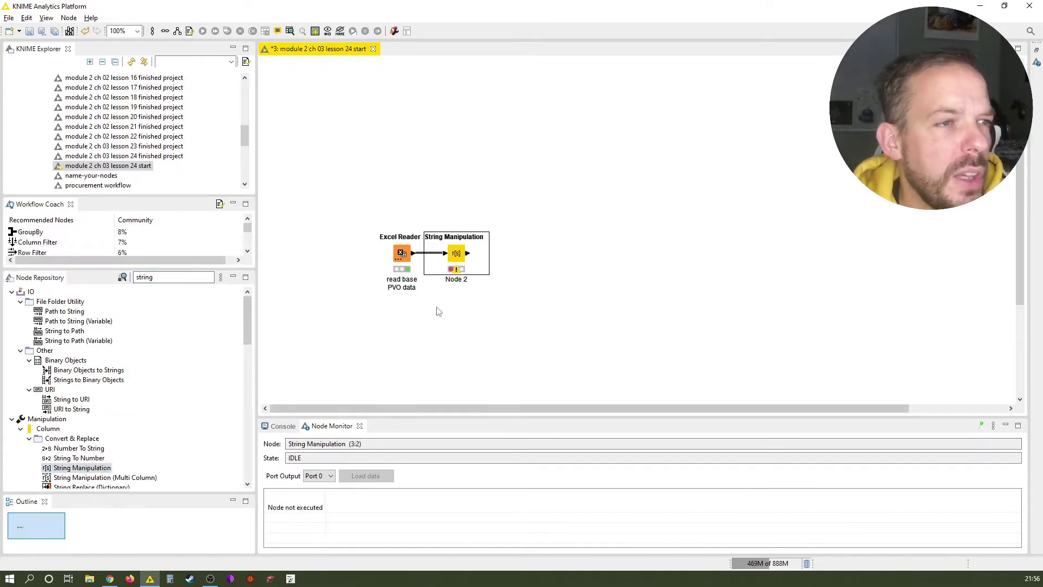
drag(456, 232, 489, 155)
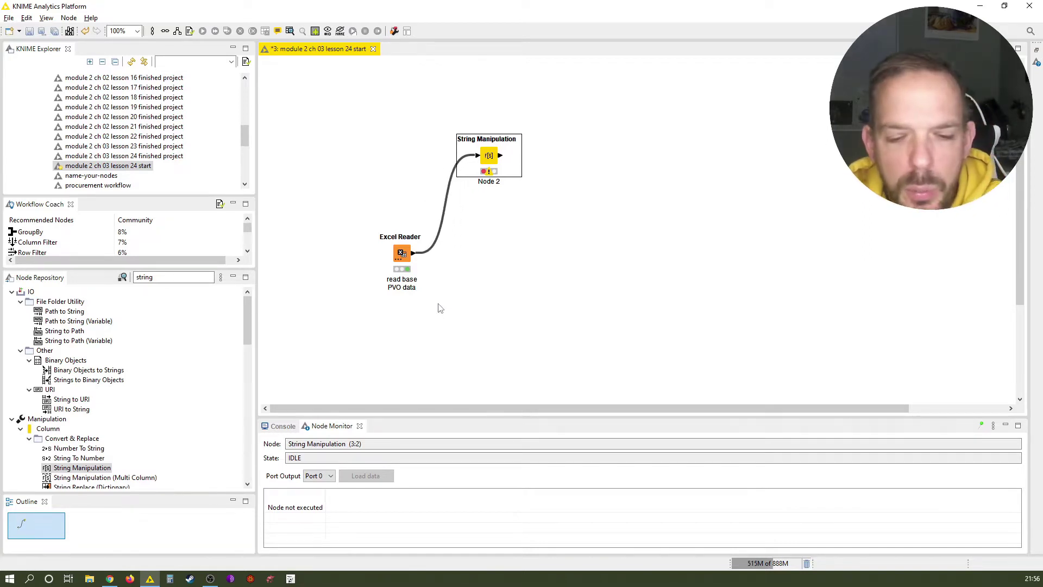
Label the String Manipulation node 'only get buyers last names' across three lines.
key(F2)
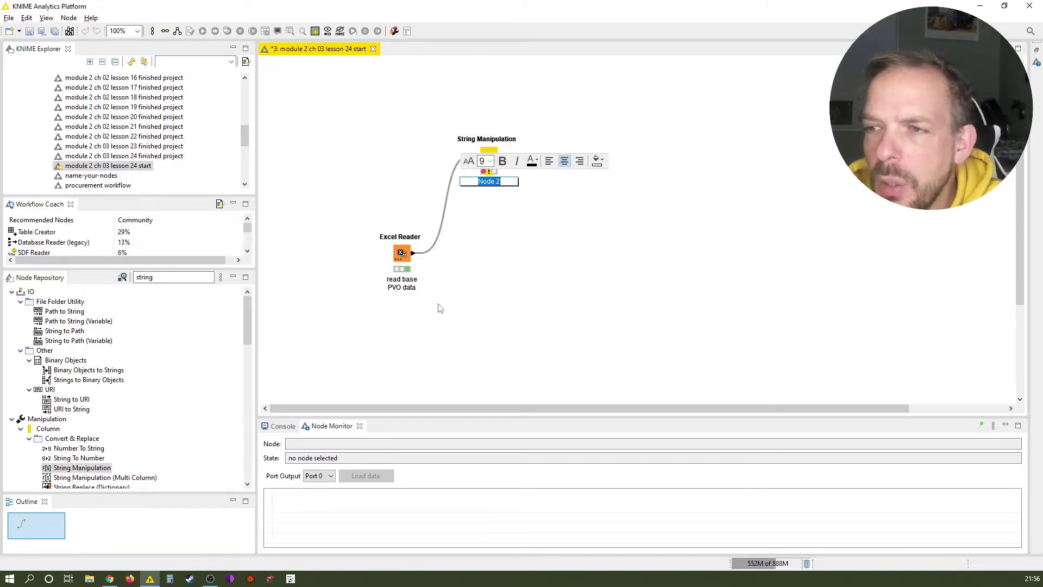
text(only get)
key(Return)
text(buyers)
key(Return)
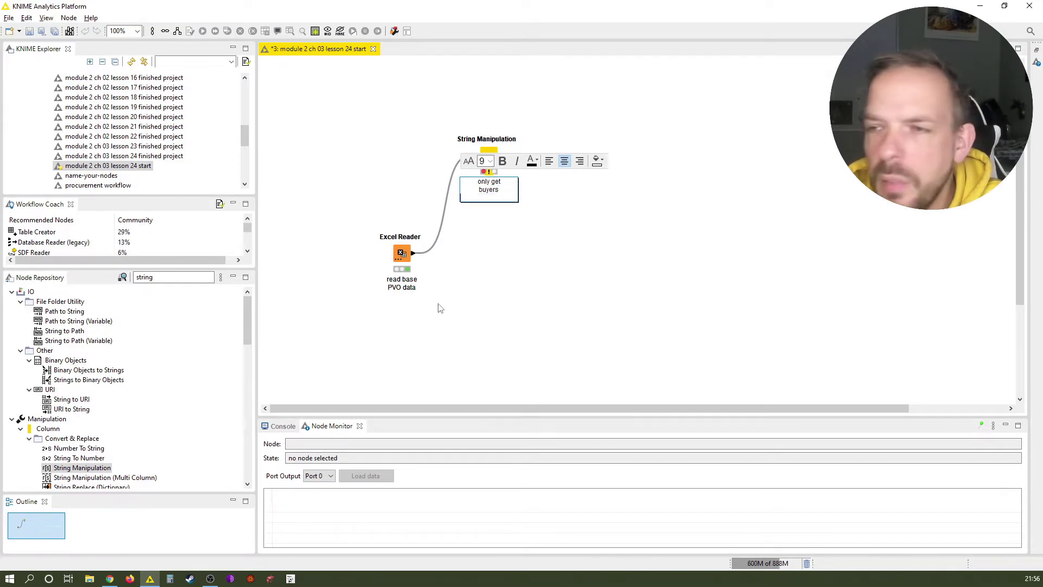
text(last names)
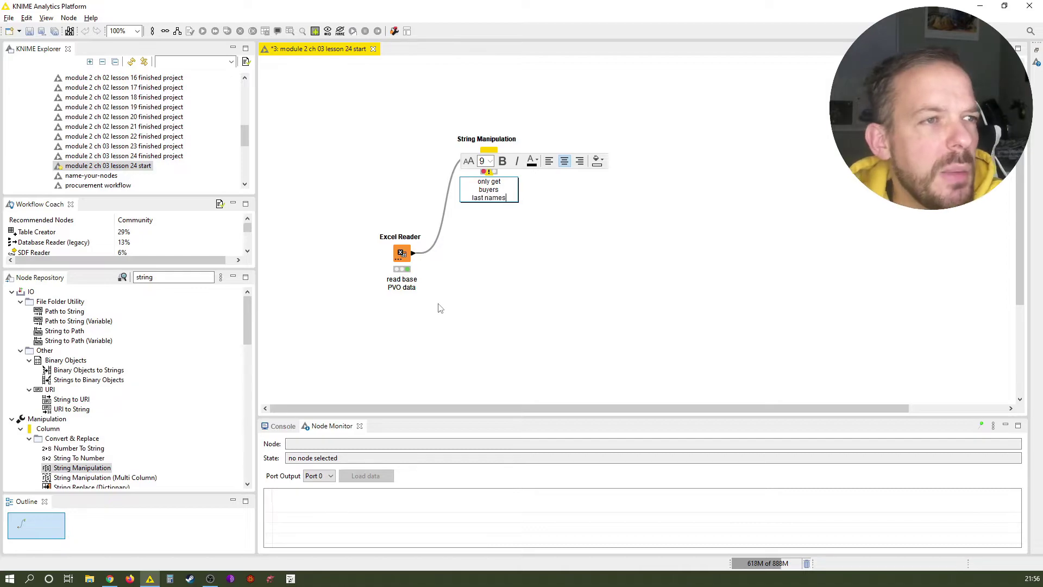
click(448, 306)
right_click(401, 254)
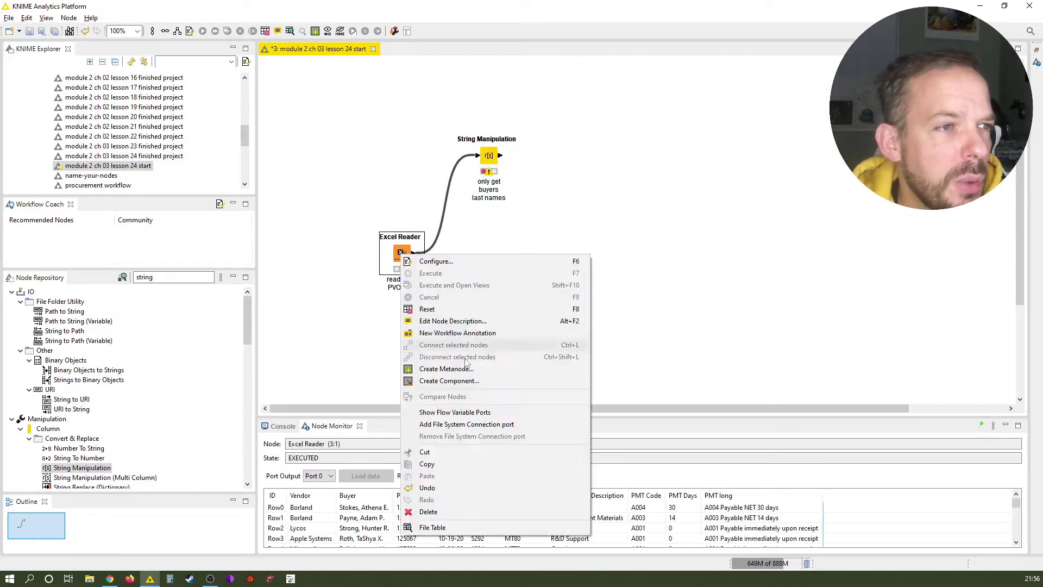
click(432, 526)
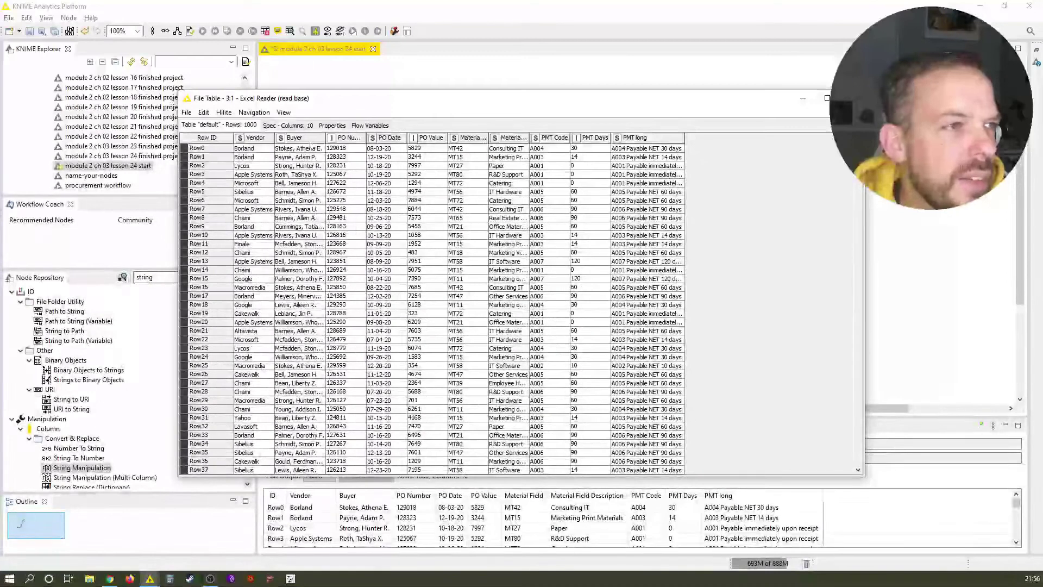
click(312, 140)
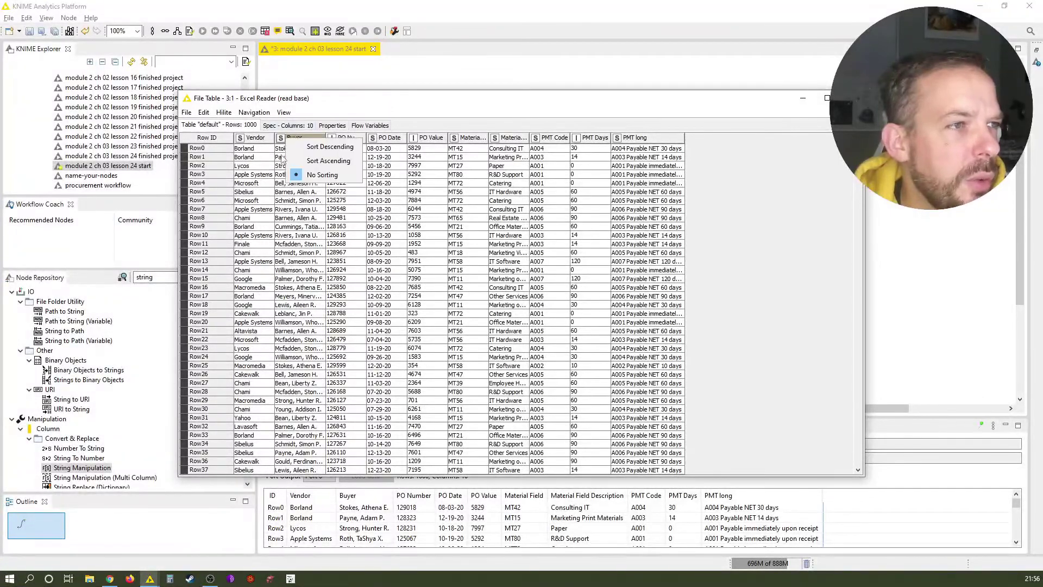
click(303, 111)
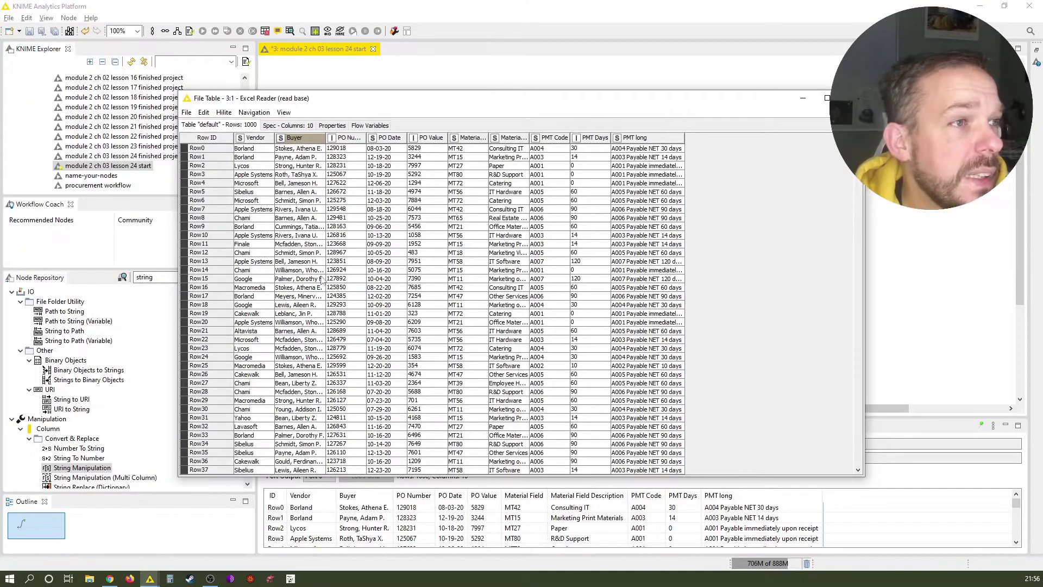
drag(325, 137, 474, 137)
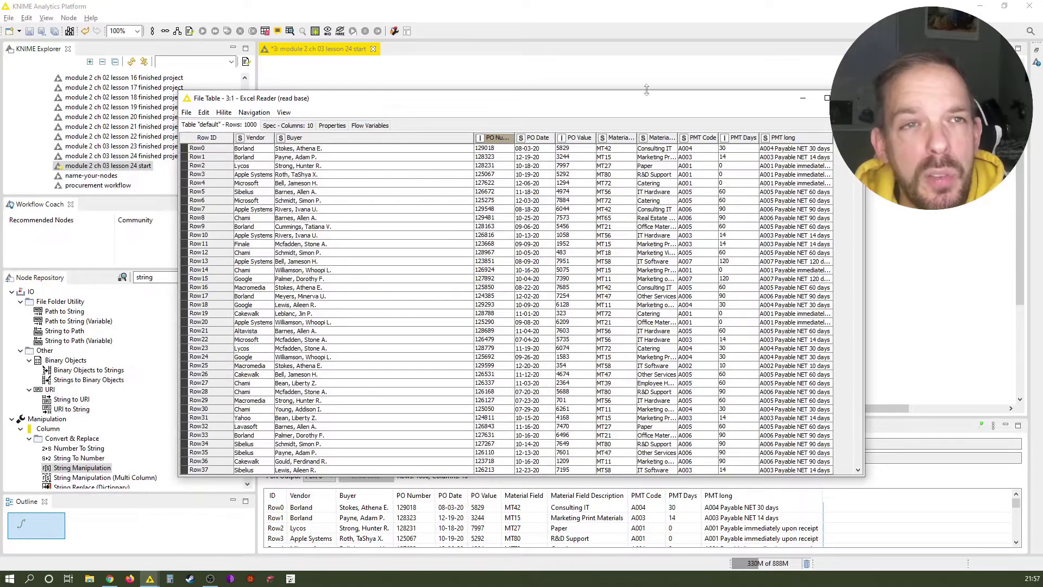
key(alt+F4)
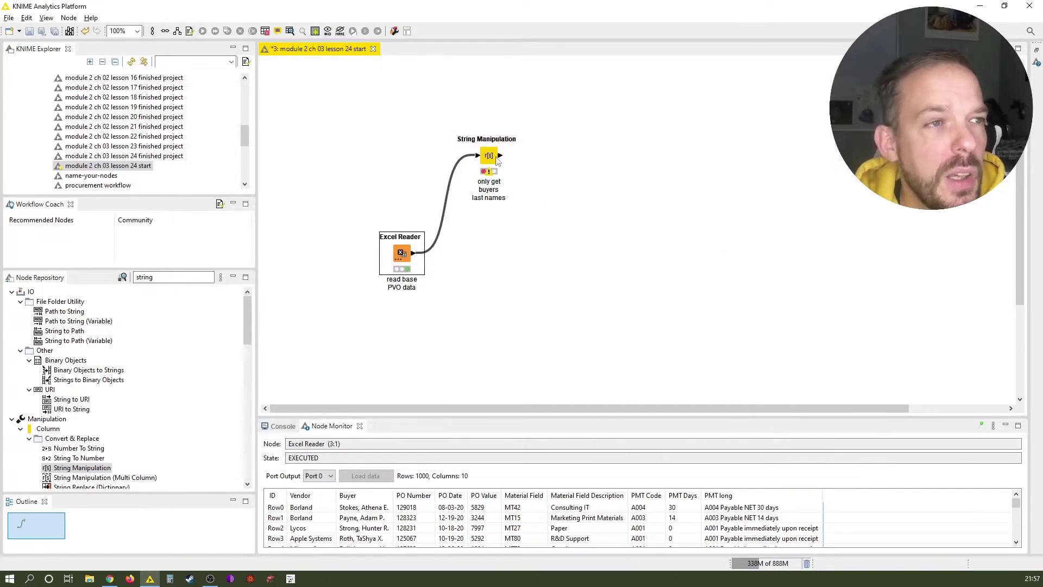
In the String Manipulation dialog, select the substr(str, start, length) function to view its description.
double_click(497, 158)
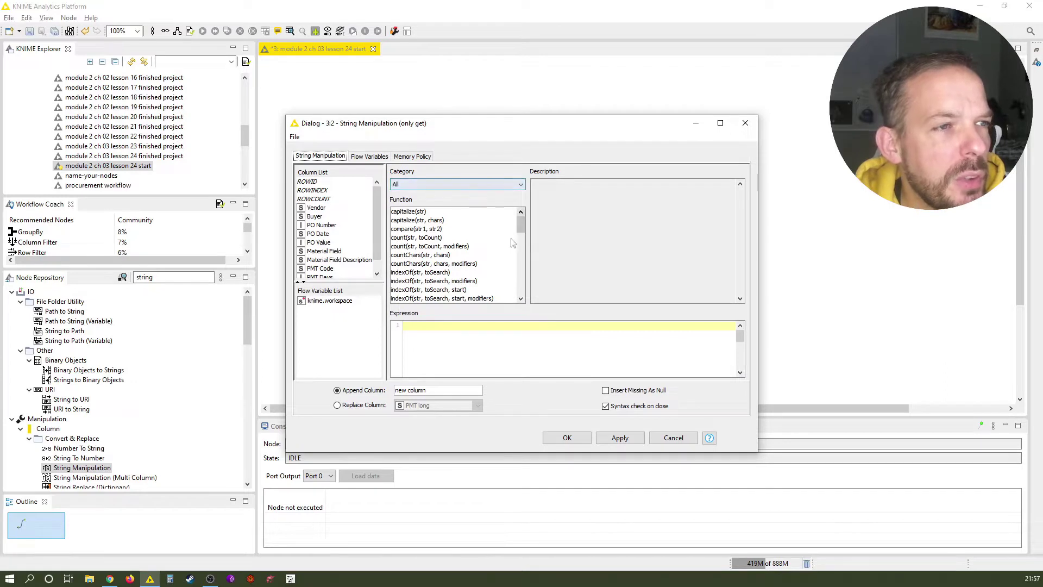
drag(521, 231, 520, 284)
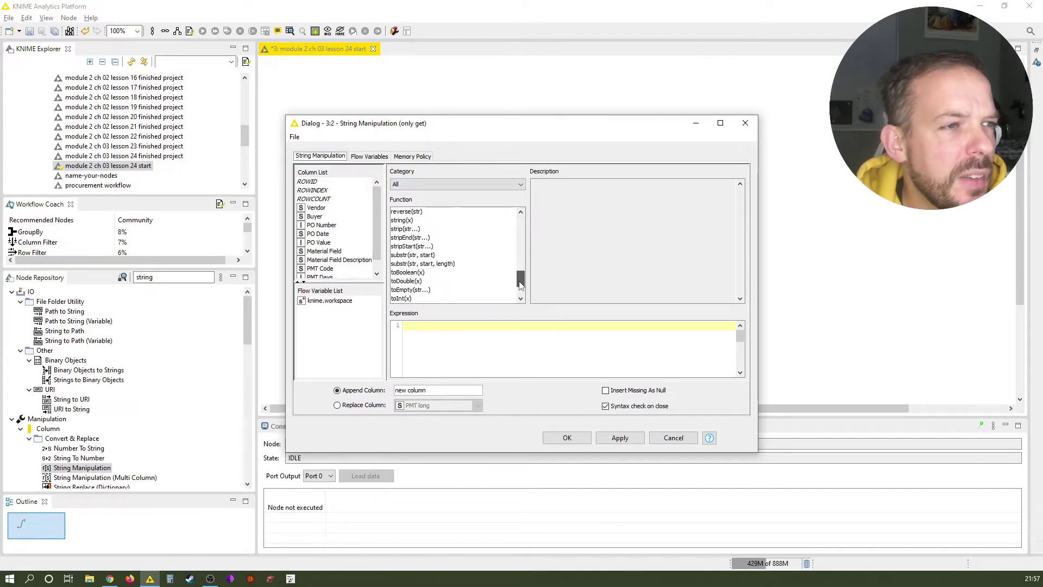
click(449, 265)
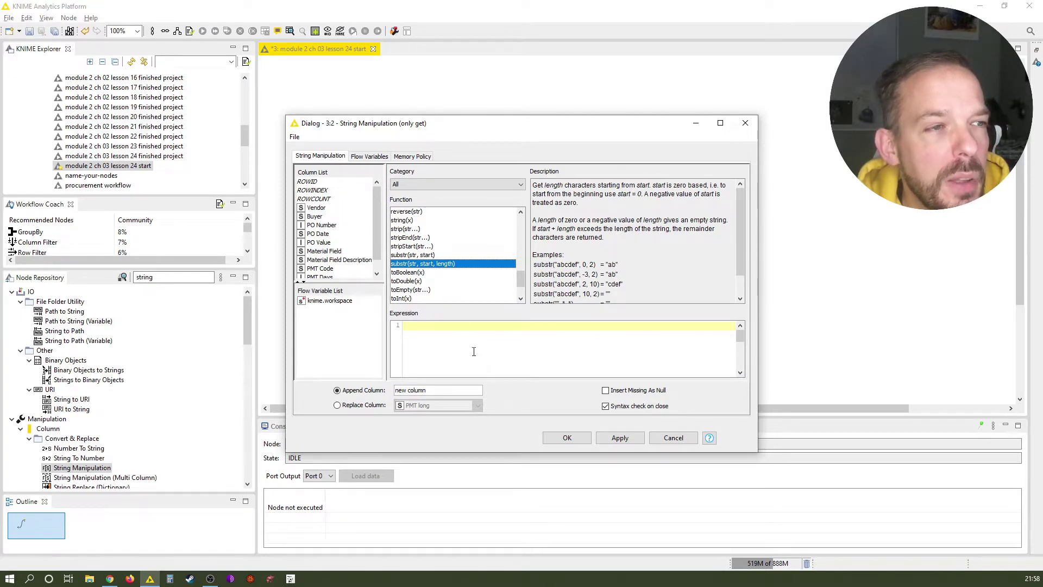
Insert substr with $Buyer$ as the text and 0 as the start argument.
double_click(449, 265)
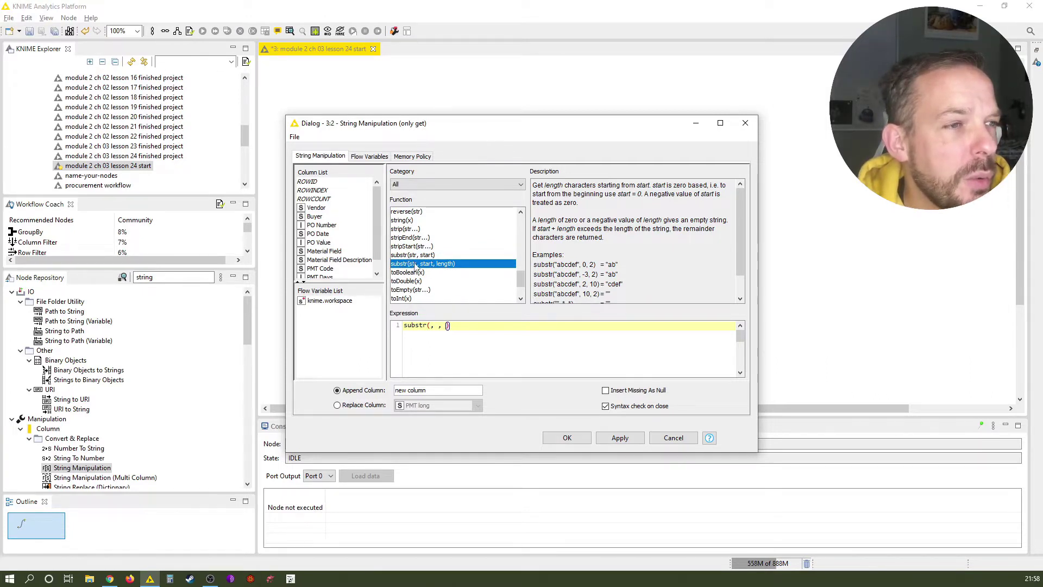
double_click(315, 216)
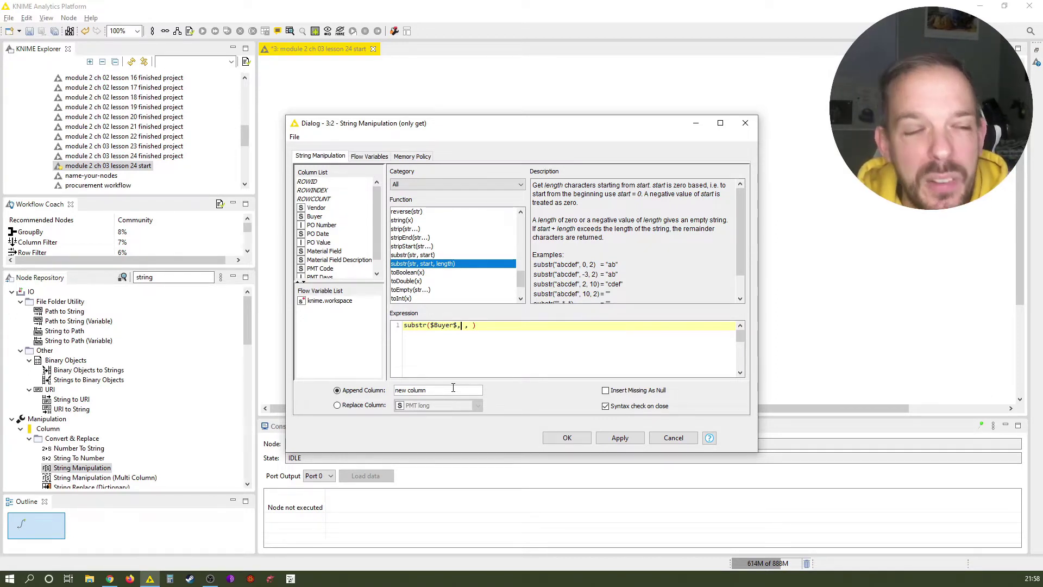
text(0)
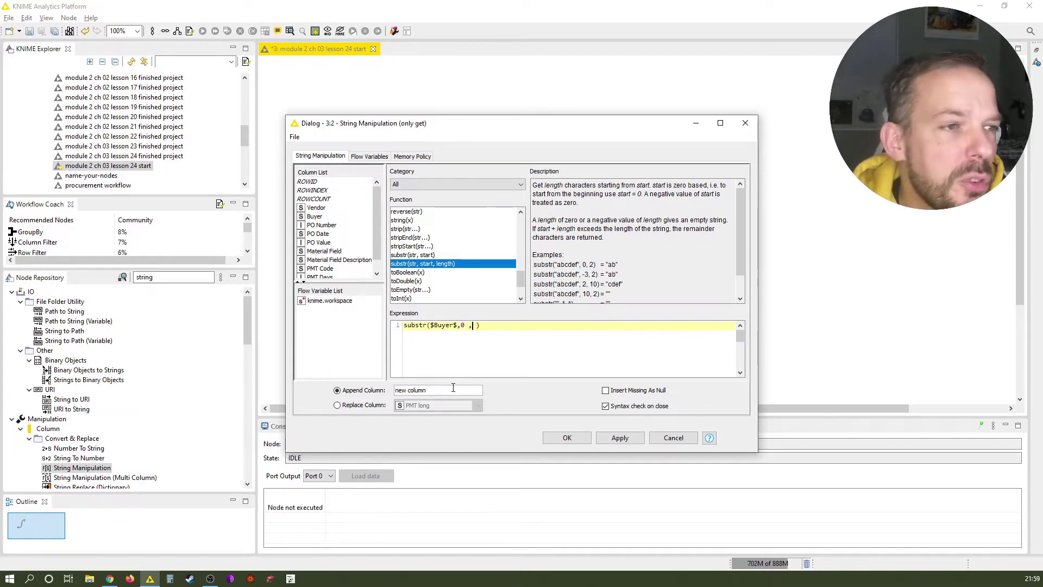
text(ex)
key(BackSpace)
key(BackSpace)
key(BackSpace)
key(BackSpace)
key(BackSpace)
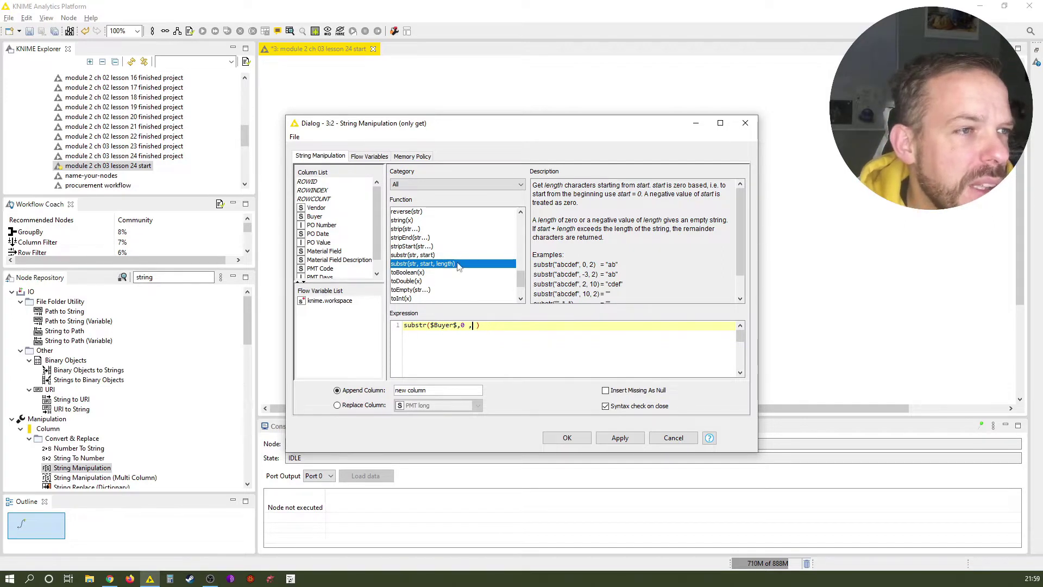
scroll(459, 266, up, 10)
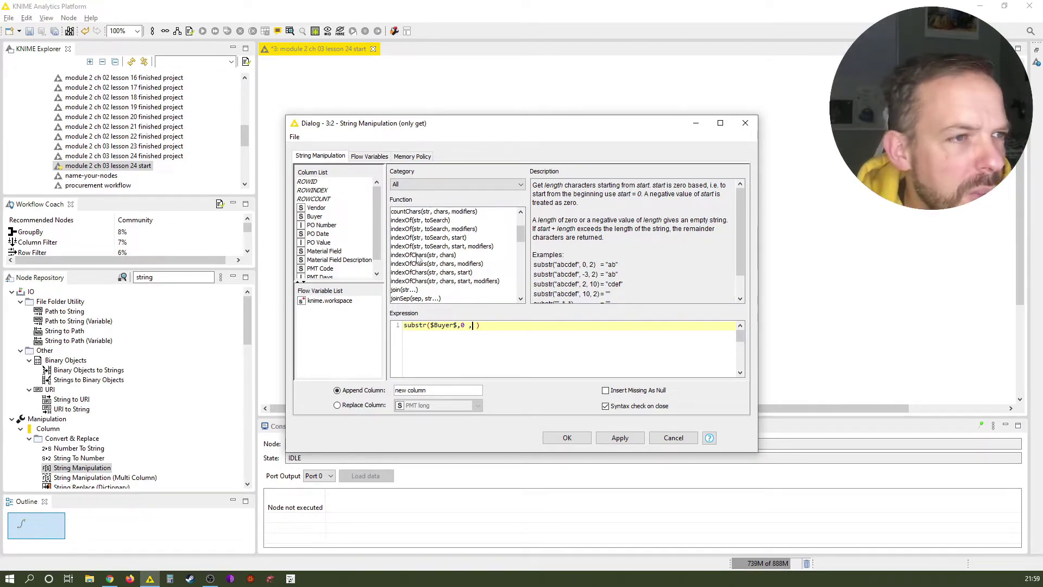
Set substr's length to indexOfChars($Buyer$, ","), completing substr($Buyer$,0,indexOfChars($Buyer$, ",")).
click(417, 256)
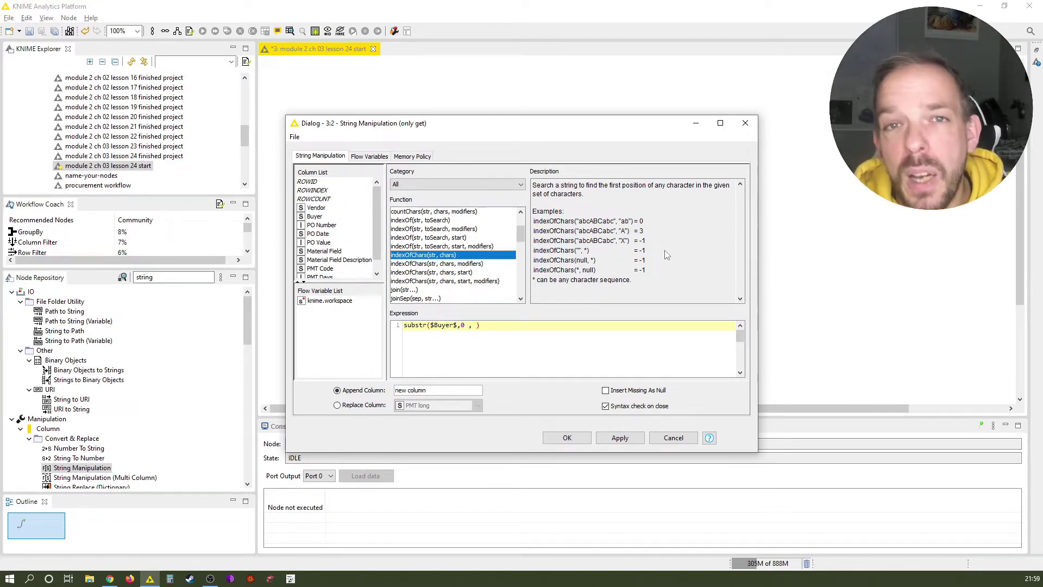
double_click(449, 255)
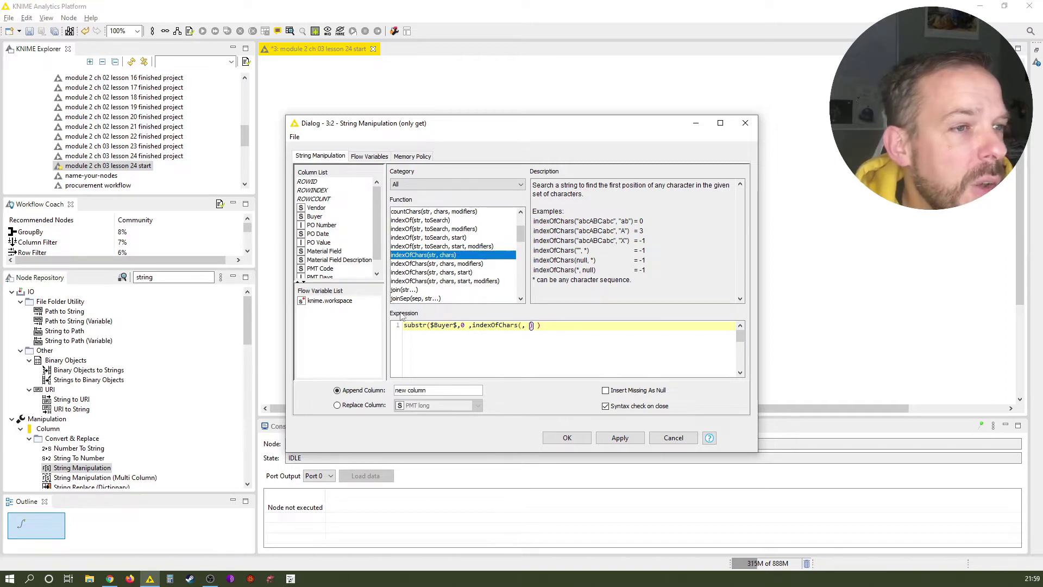
double_click(321, 217)
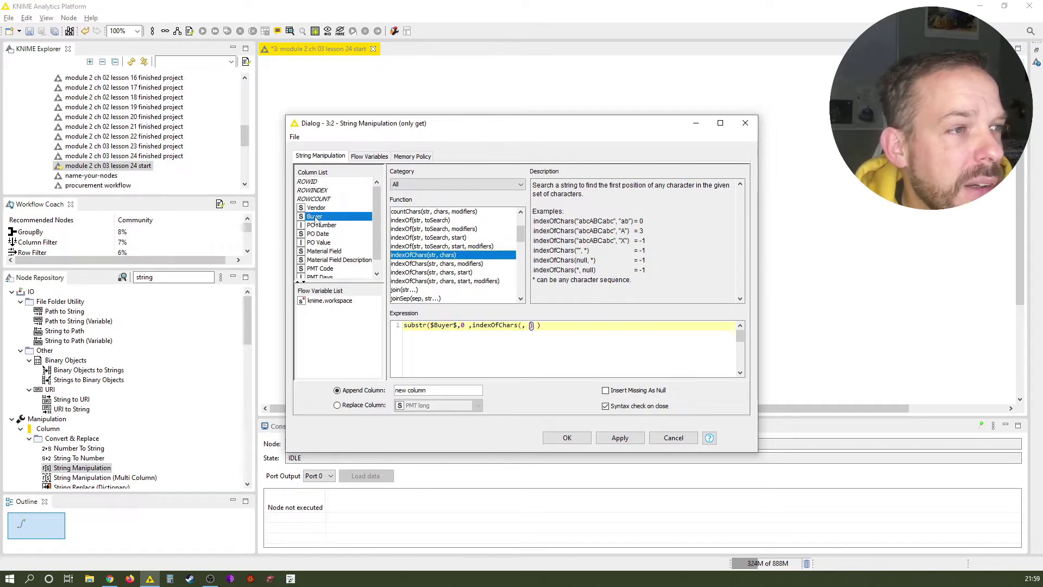
click(557, 325)
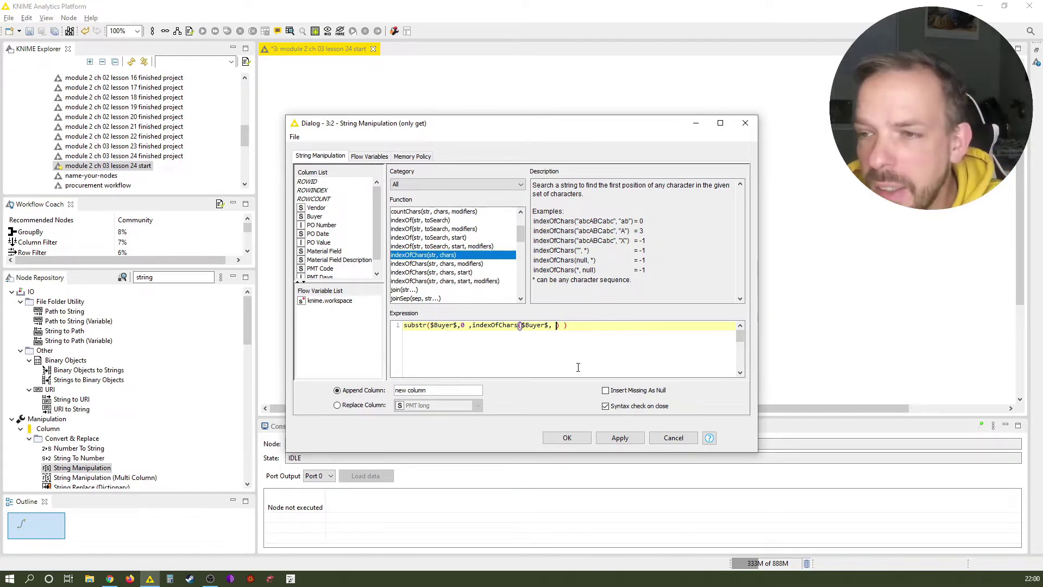
text(",")
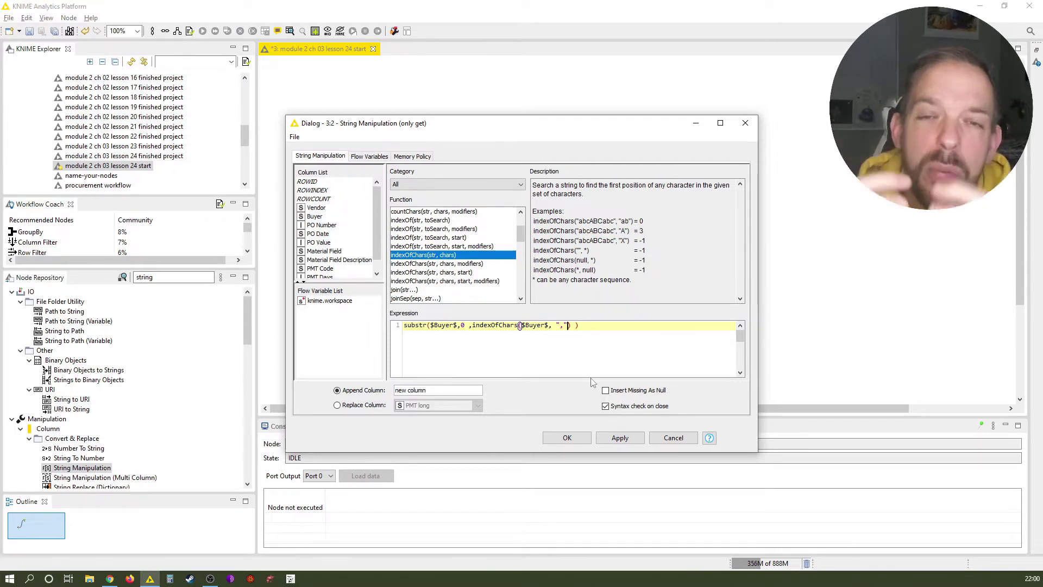
text())
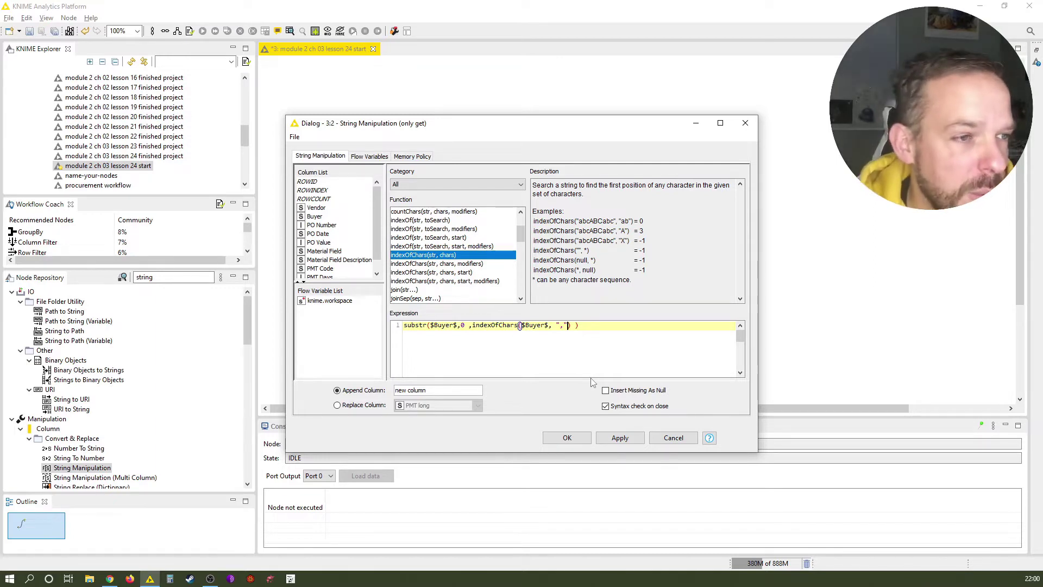
Make the String Manipulation result replace the Buyer column and save the settings.
click(337, 406)
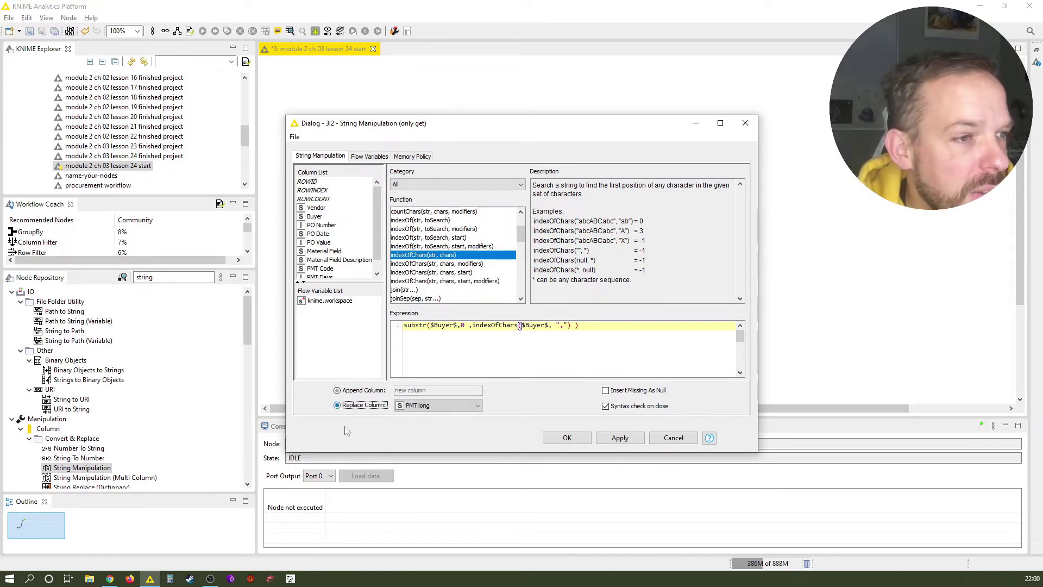
click(443, 406)
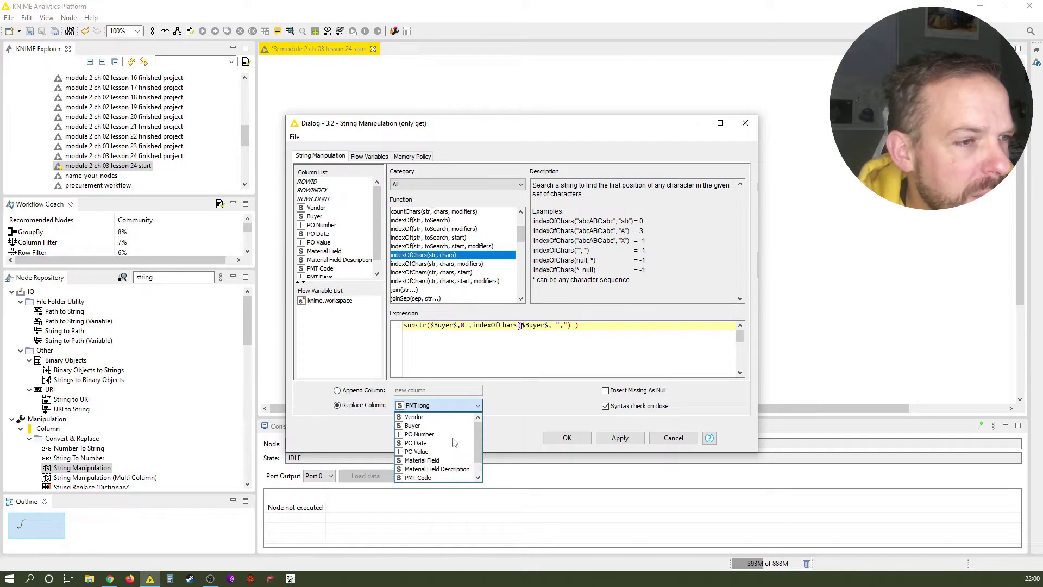
click(429, 426)
click(567, 438)
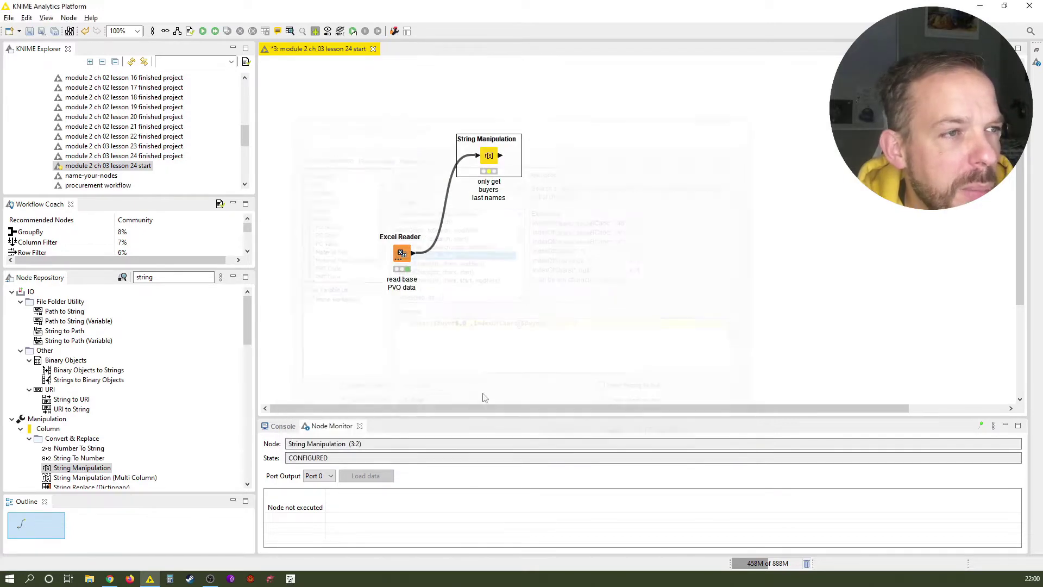
Execute the String Manipulation node and inspect its output table of buyers' last names.
key(F7)
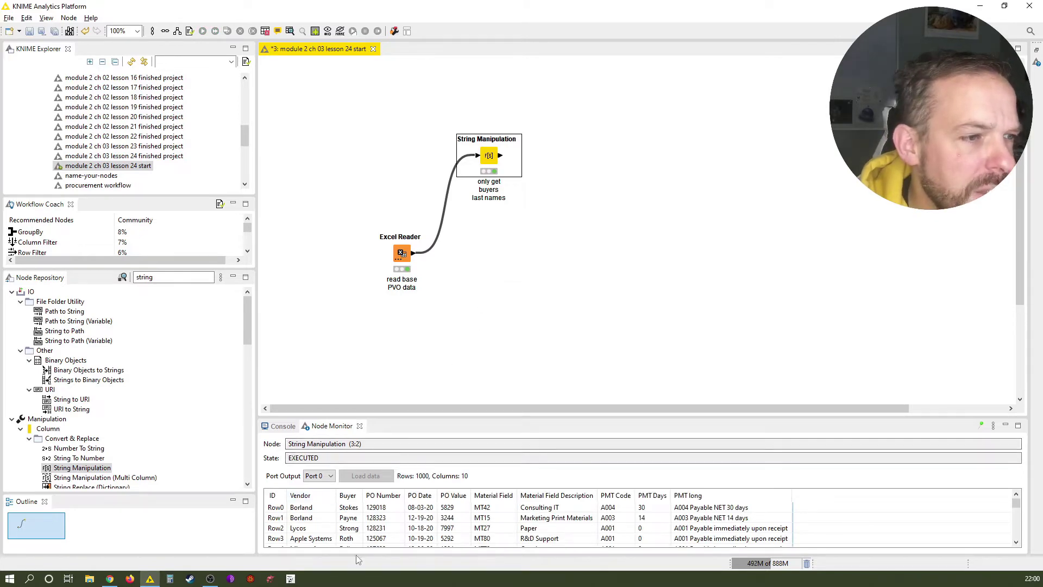
right_click(489, 158)
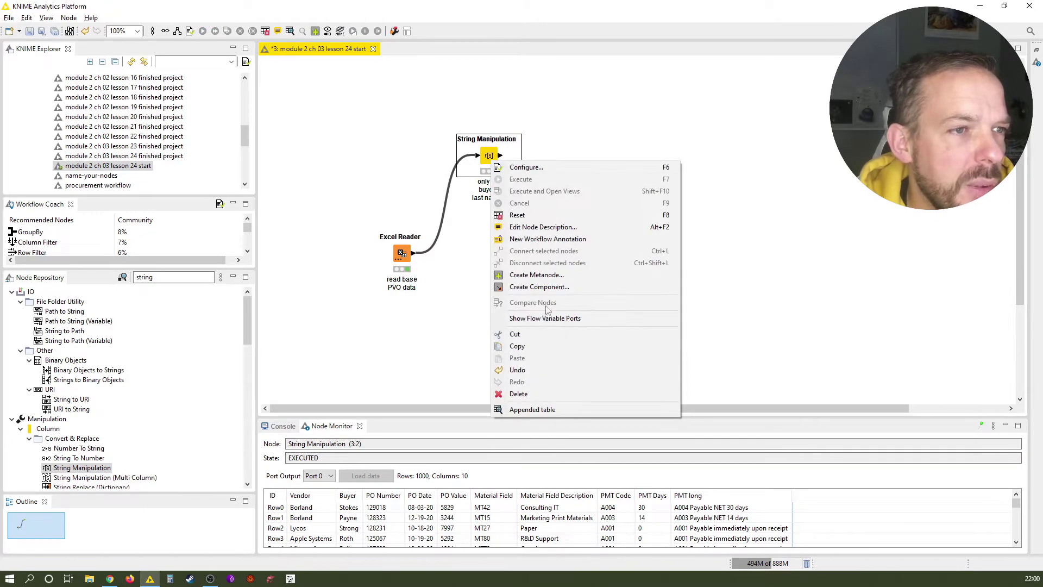
click(569, 413)
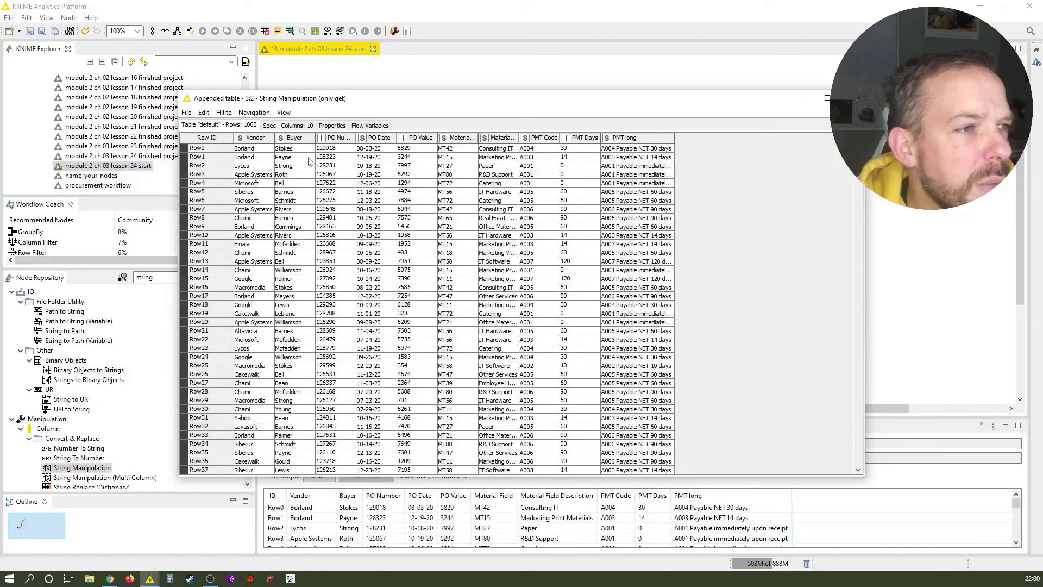
click(851, 99)
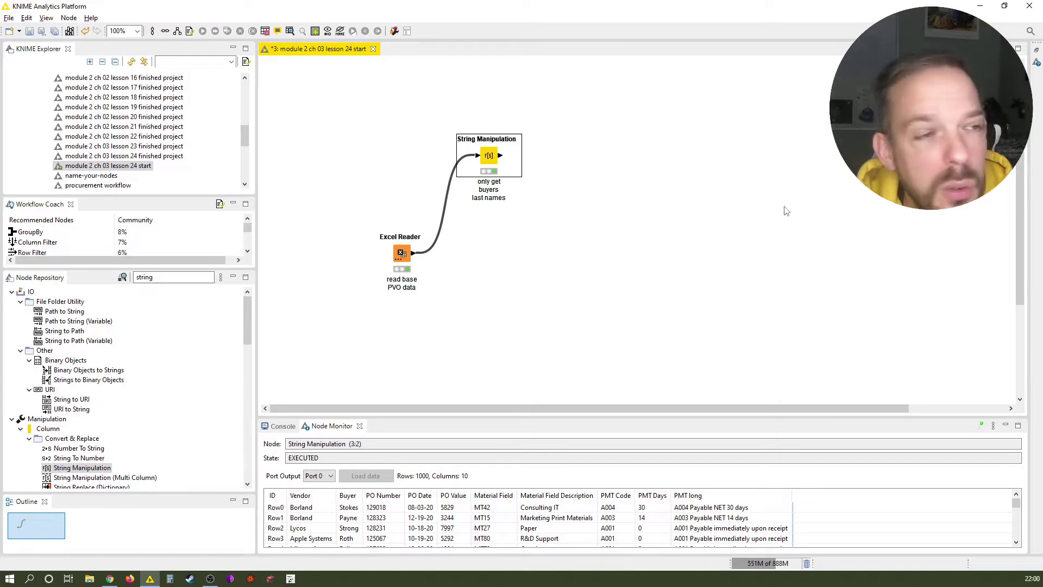
right_click(405, 254)
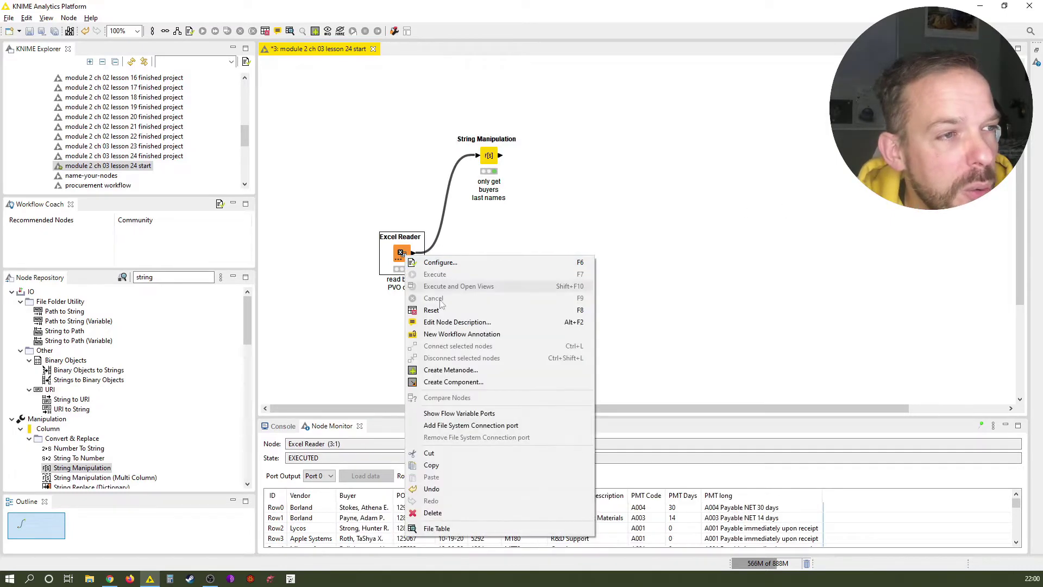
click(437, 529)
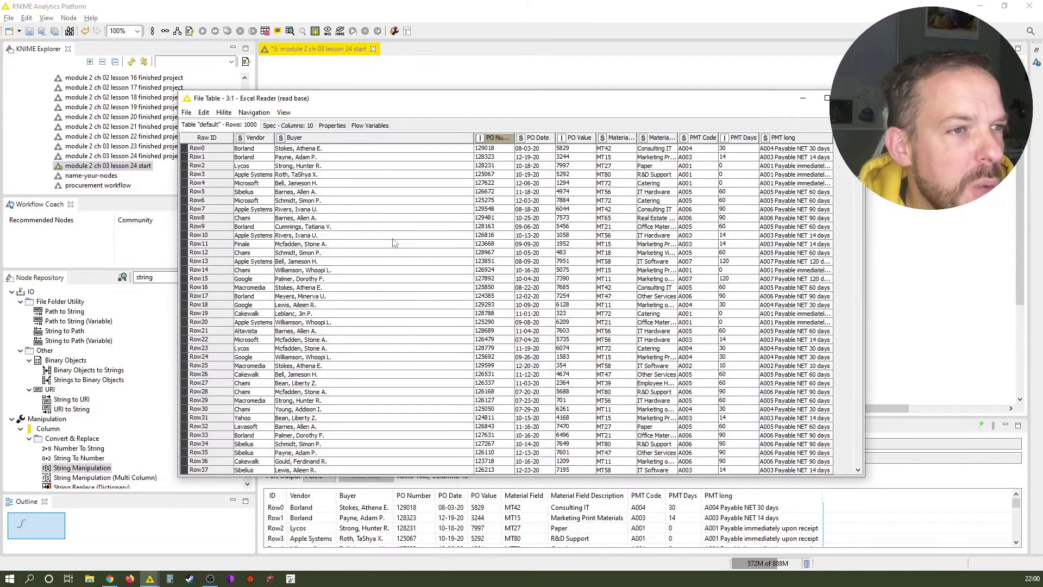
right_click(545, 140)
key(Escape)
drag(527, 157, 521, 397)
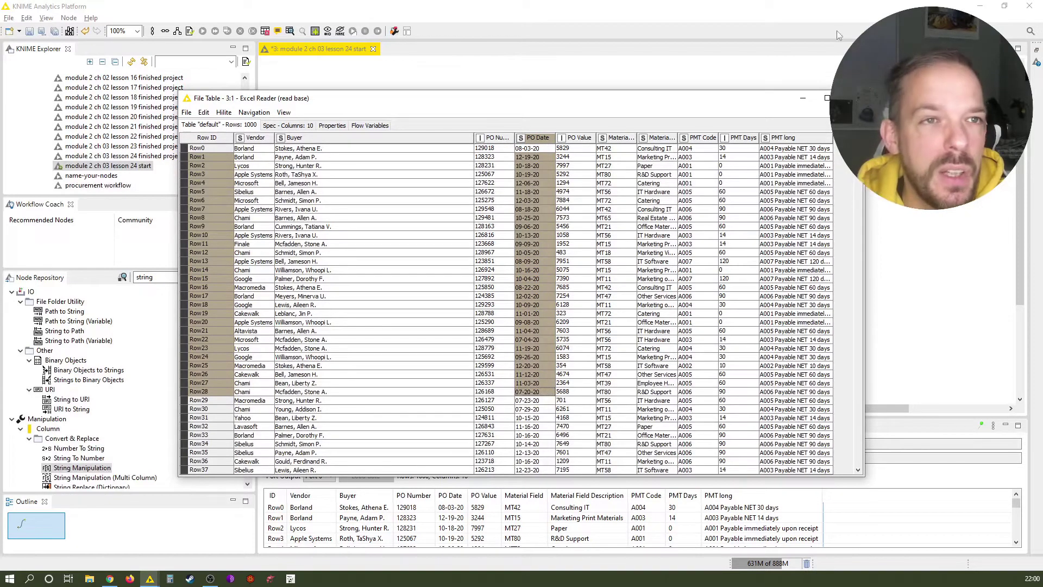
click(852, 98)
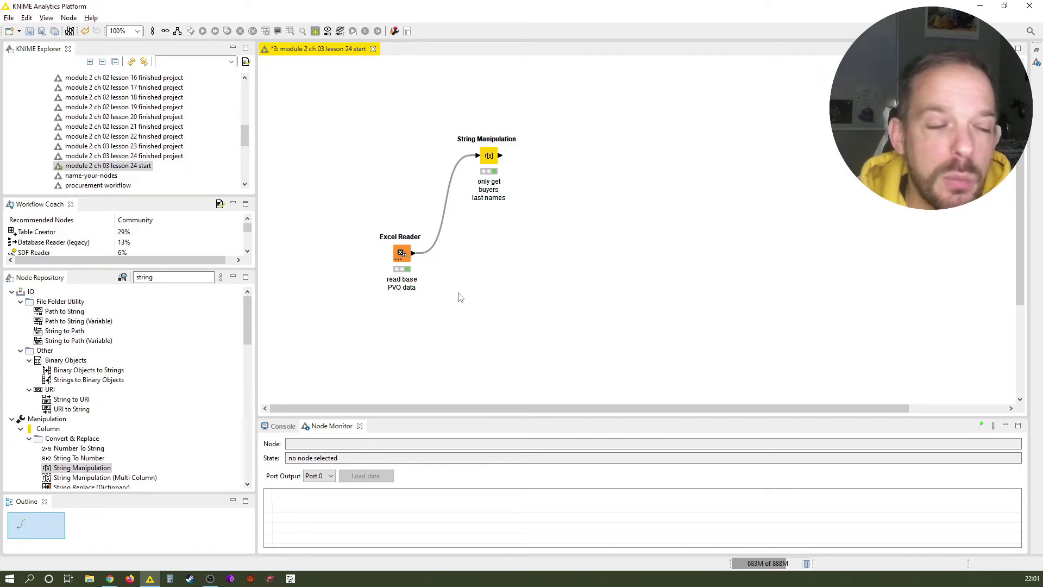
Add a String to Date&Time node connected after the Excel Reader.
click(206, 279)
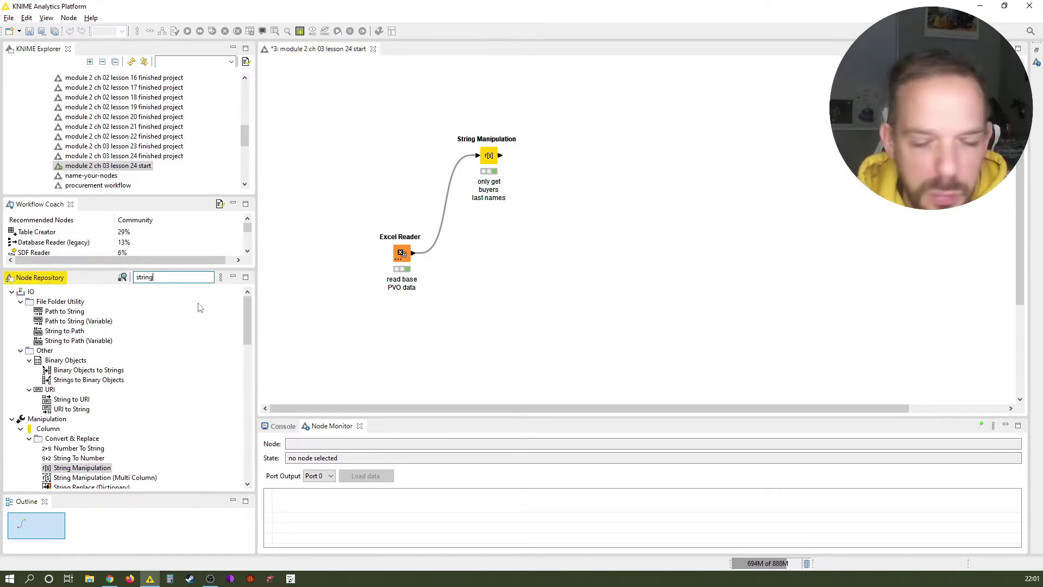
text(to)
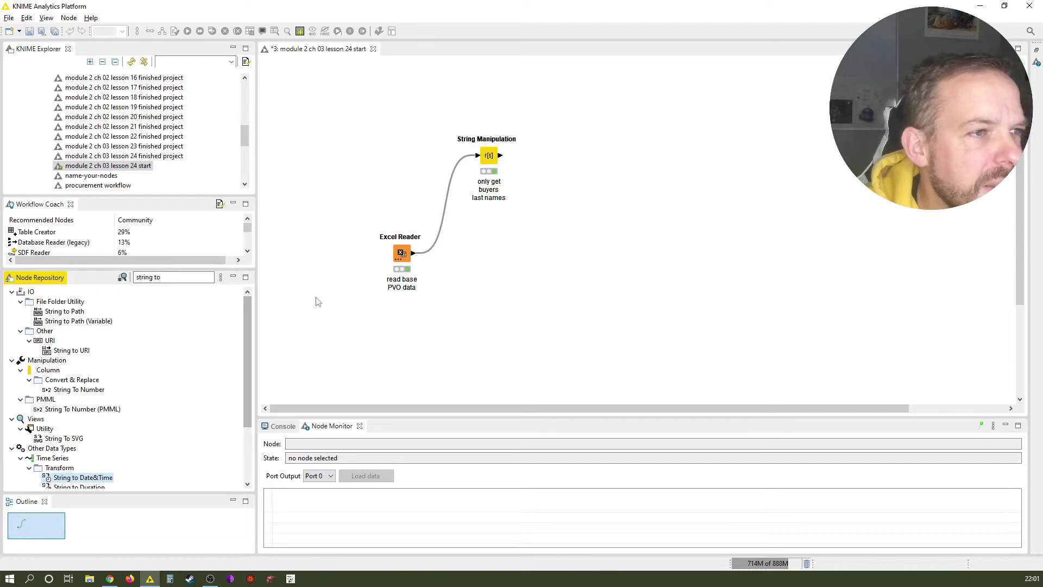
click(402, 253)
double_click(82, 476)
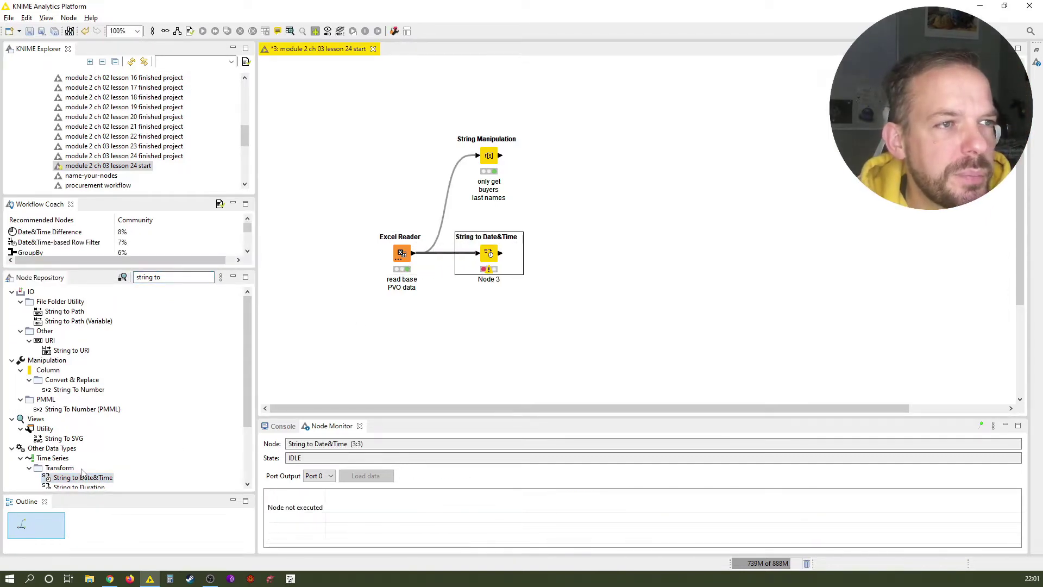
Label the new node 'convert PO date col' and open its configuration dialog.
key(F2)
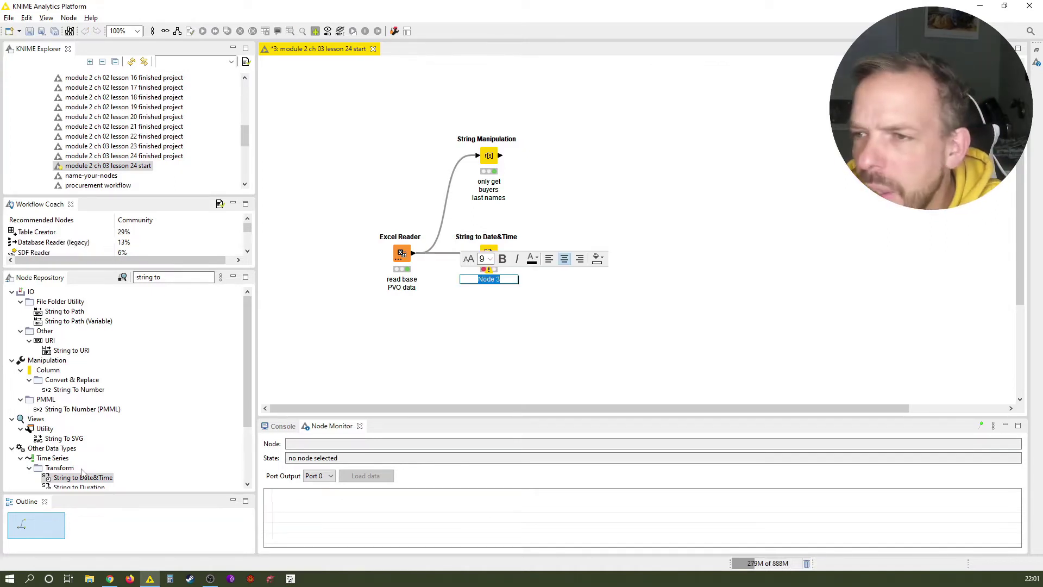
text(conve)
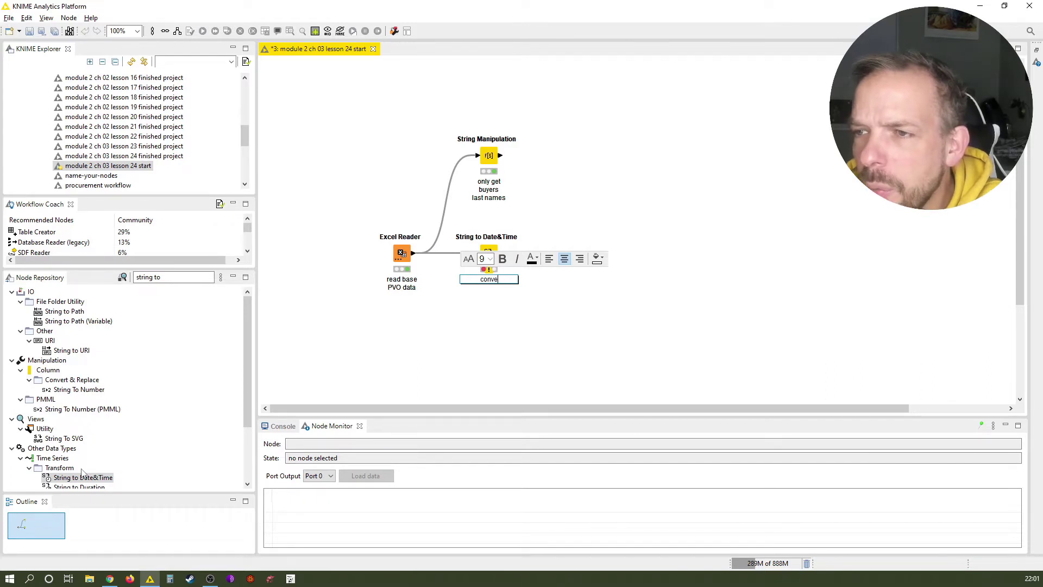
text(rt PO)
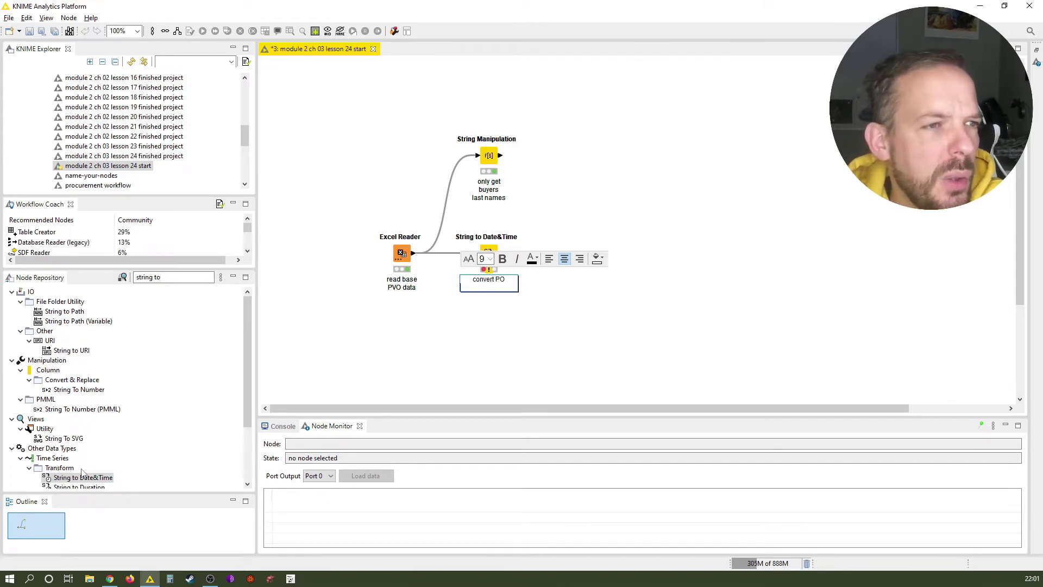
text( date col)
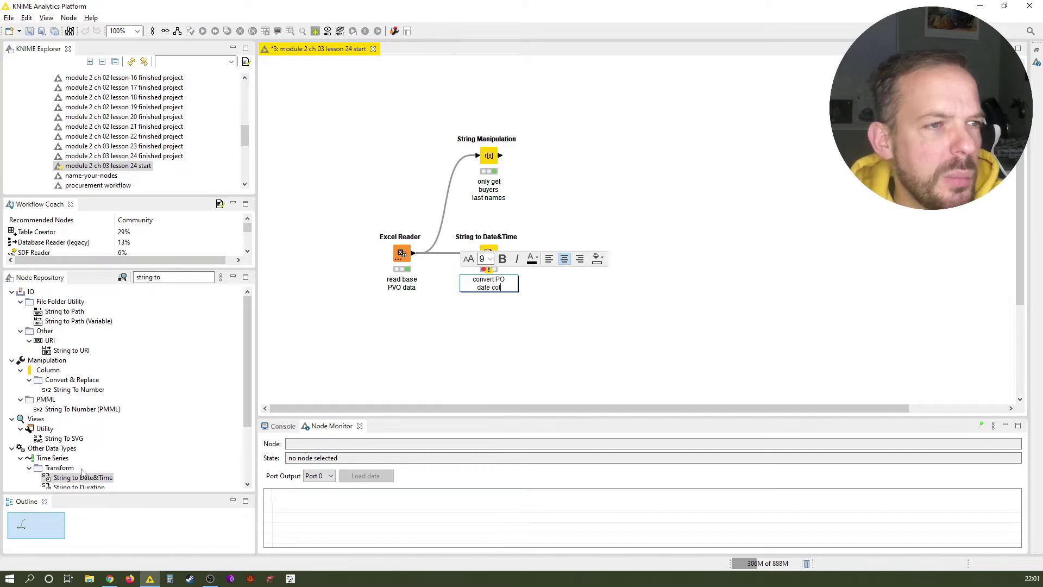
click(357, 378)
double_click(488, 256)
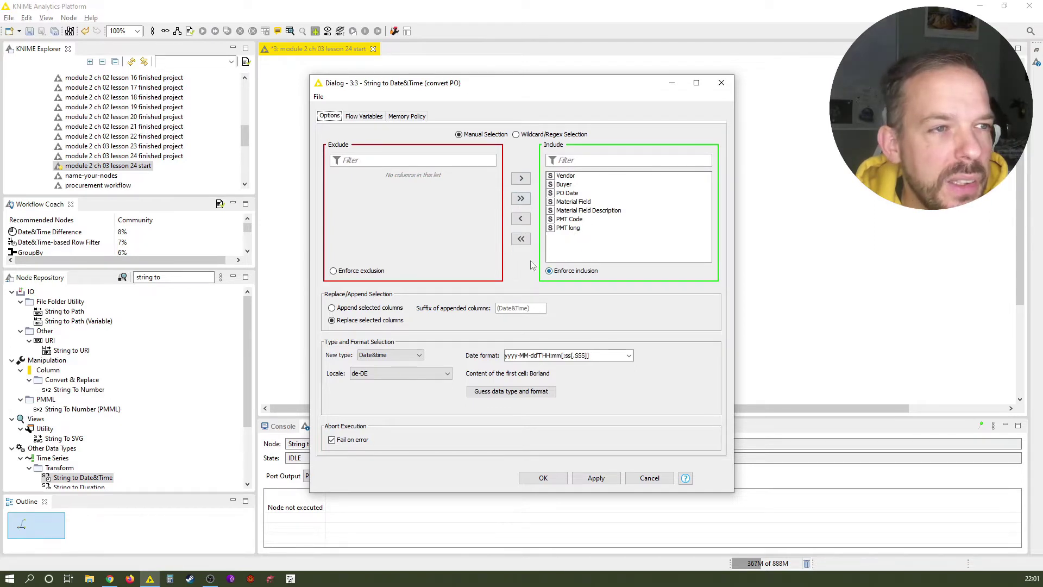
Limit the conversion to the PO Date column with Date as the new type.
click(521, 238)
click(348, 195)
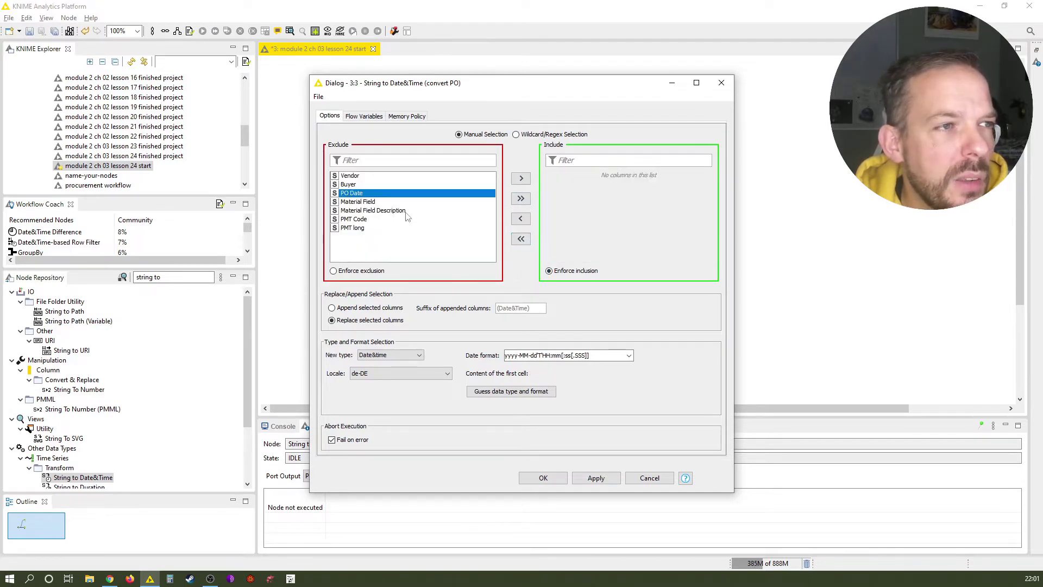
double_click(380, 195)
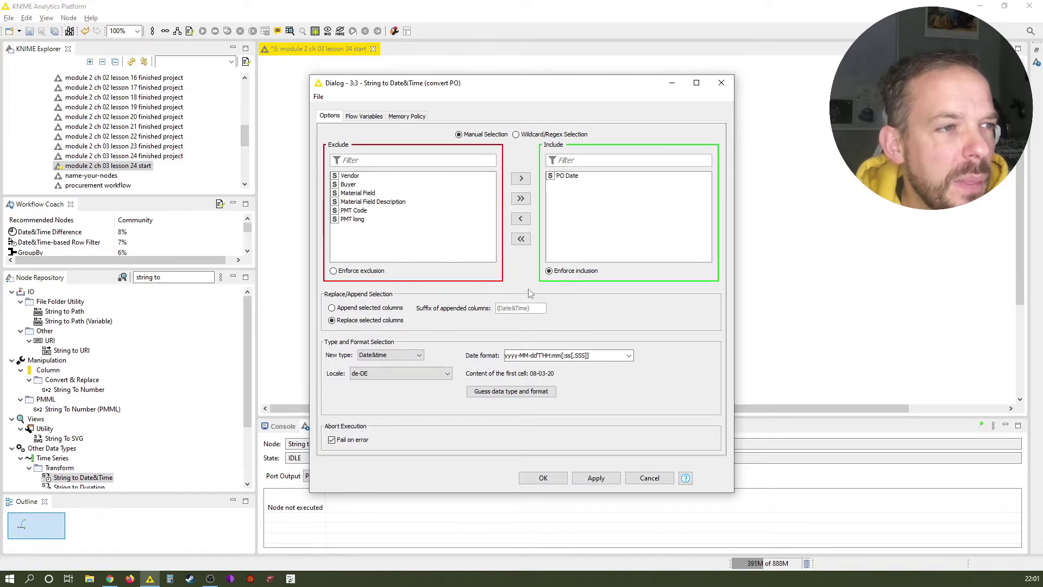
click(418, 355)
click(410, 365)
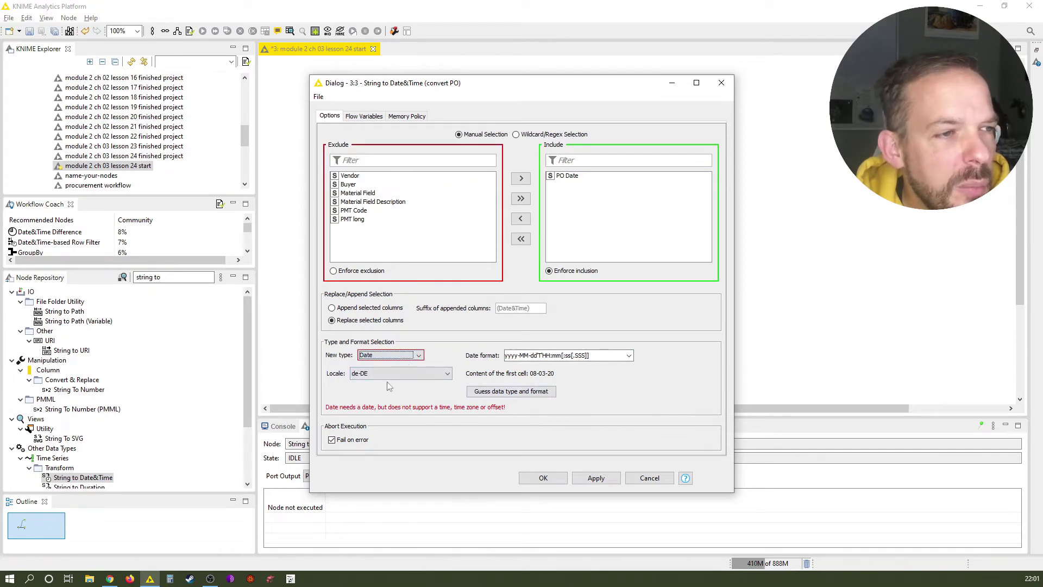
Set the locale to en-US and guess the date format, yielding MM-dd-yy.
click(388, 373)
scroll(394, 391, up, 7)
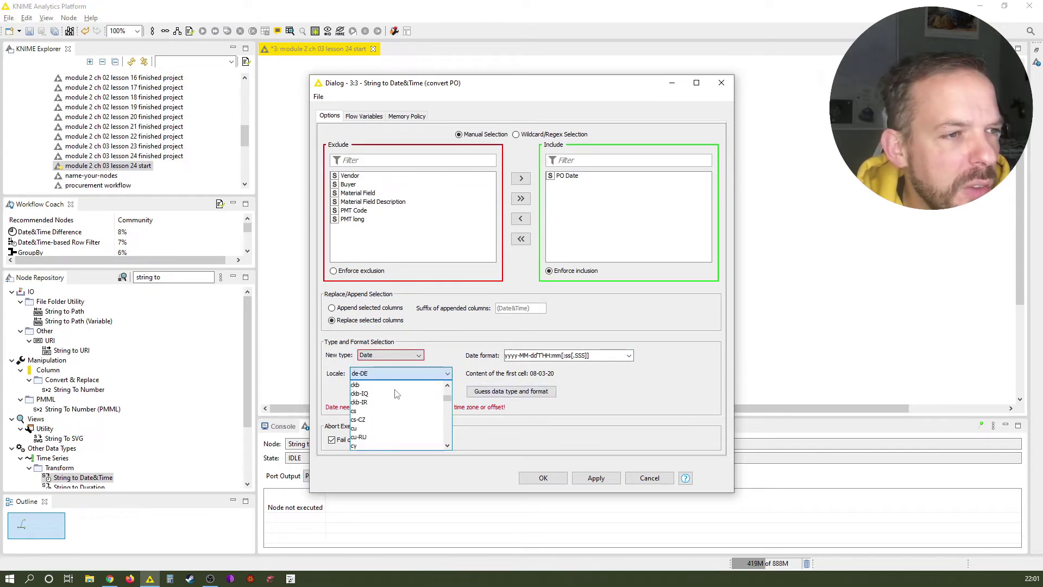
scroll(396, 393, down, 3)
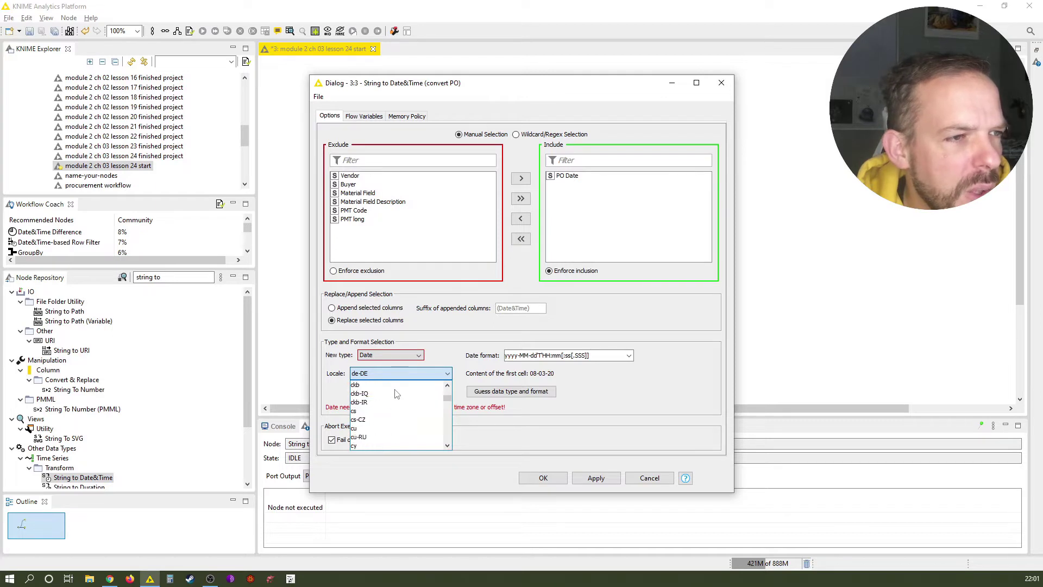
scroll(396, 393, down, 3)
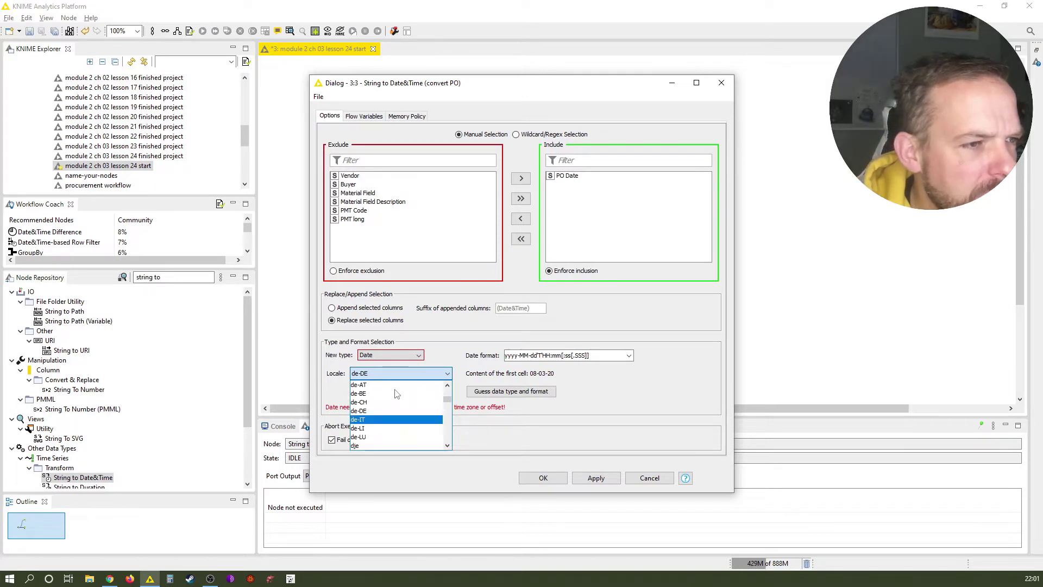
scroll(396, 394, down, 3)
scroll(396, 393, down, 5)
scroll(397, 394, down, 12)
scroll(396, 394, down, 16)
scroll(396, 393, down, 5)
scroll(396, 394, up, 2)
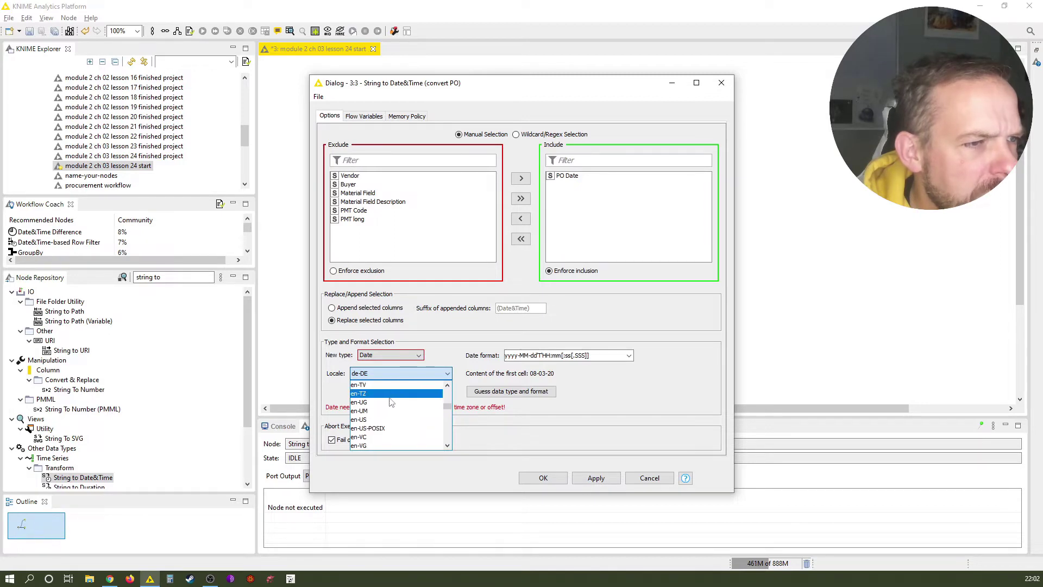
click(397, 421)
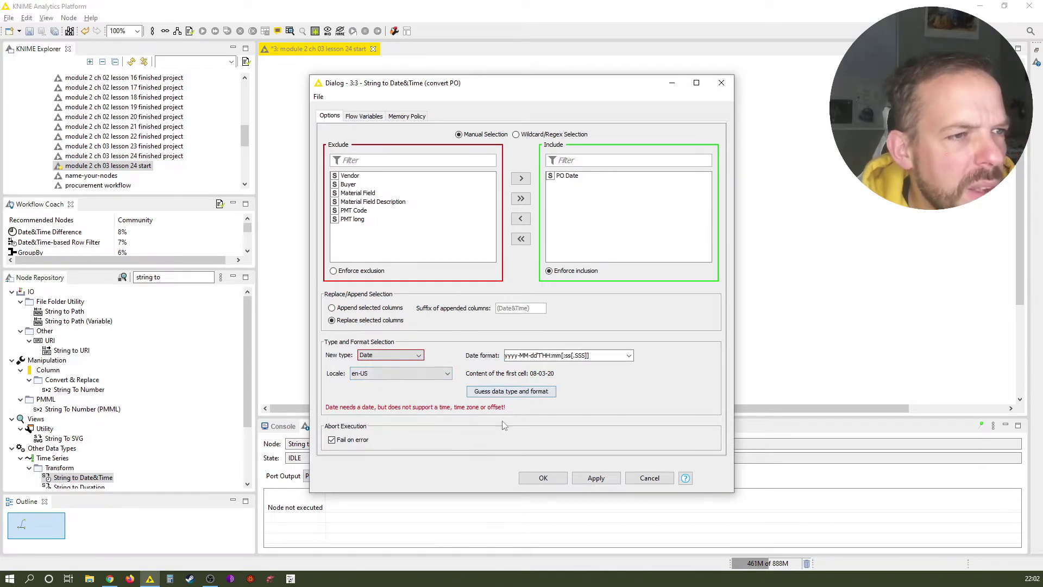
click(532, 395)
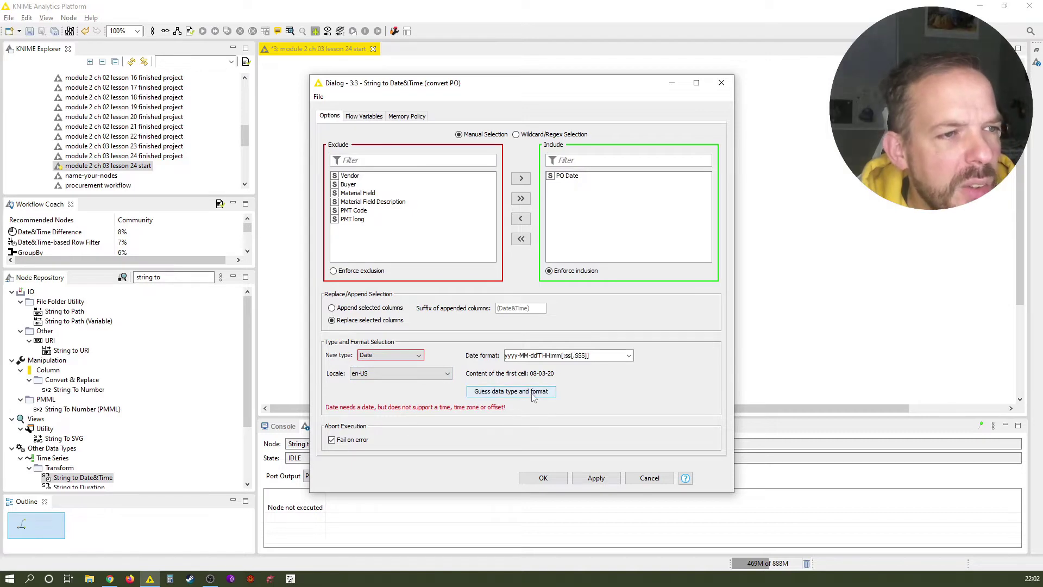
click(532, 397)
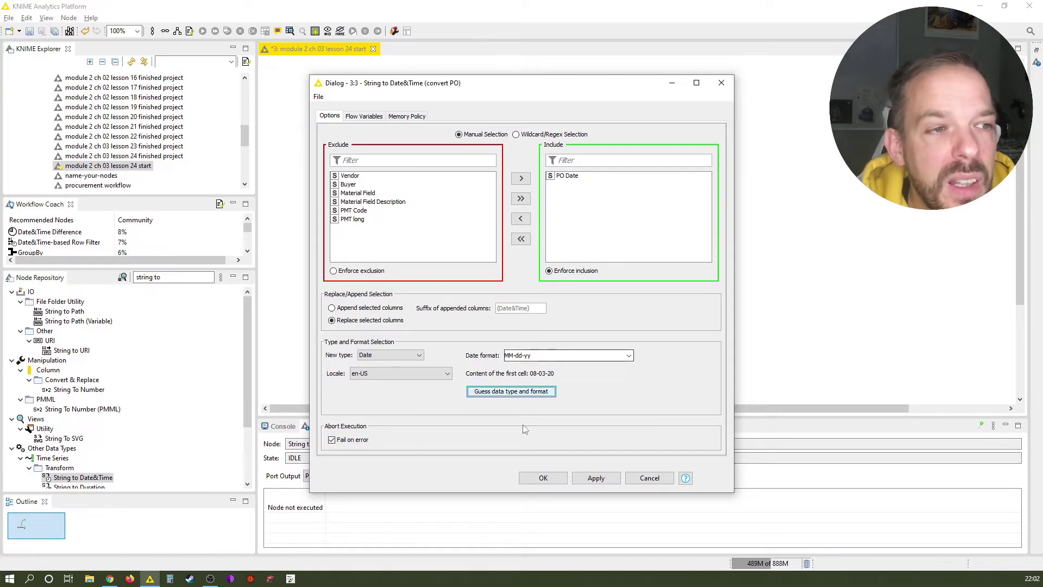
Save the conversion settings, execute the node, and check its 1000-row output with dates like 2020-08-03.
click(541, 479)
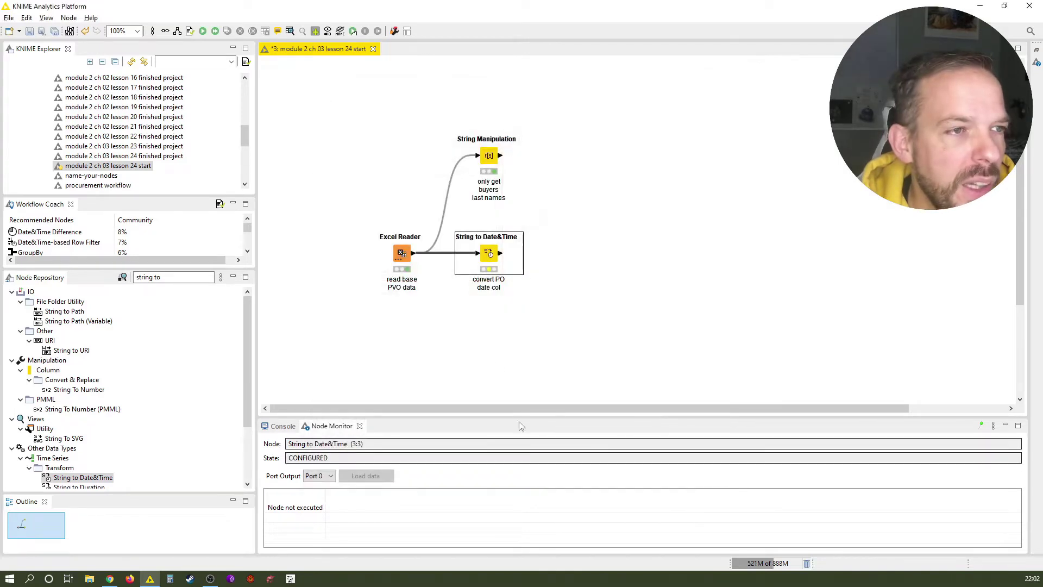
right_click(491, 254)
click(511, 275)
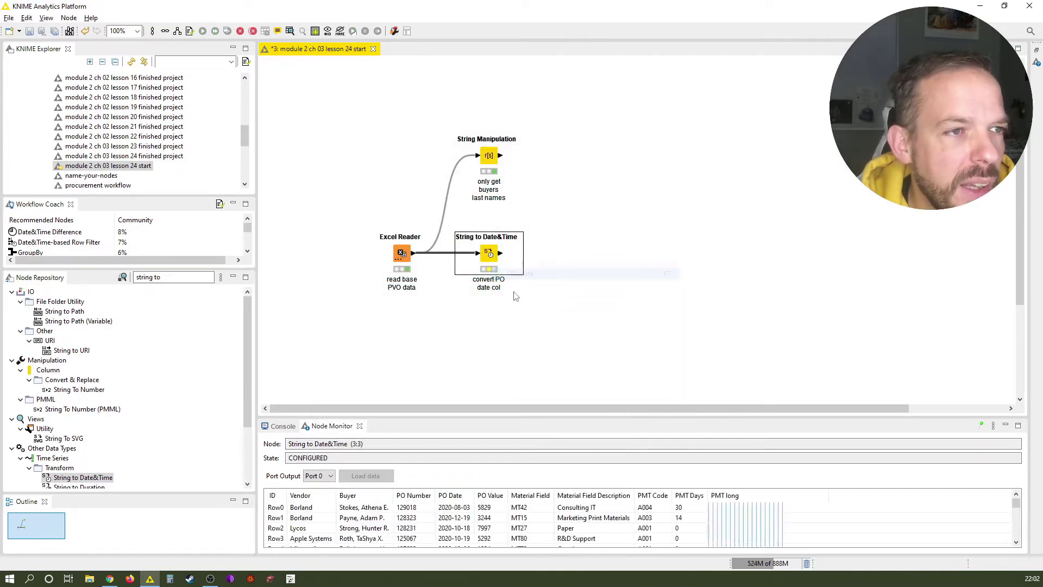
right_click(490, 253)
click(525, 497)
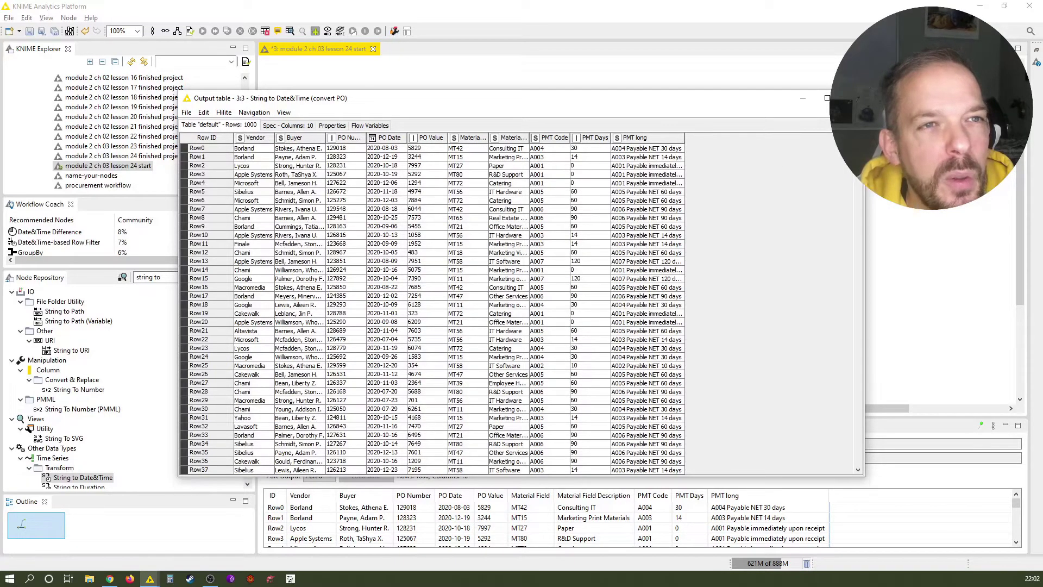
click(851, 98)
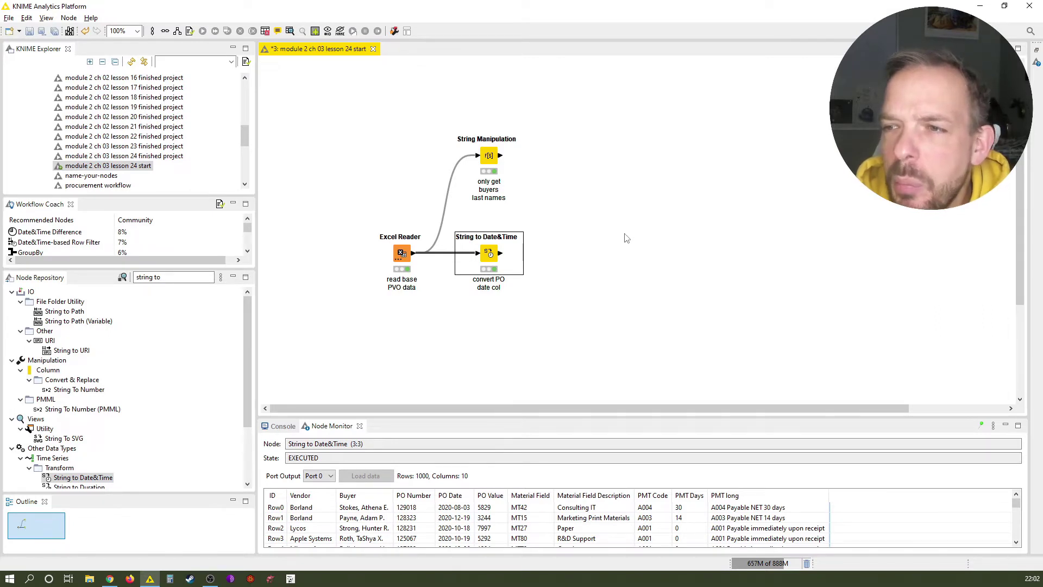
Add an Extract Date&Time Fields node after the String to Date&Time node.
click(145, 277)
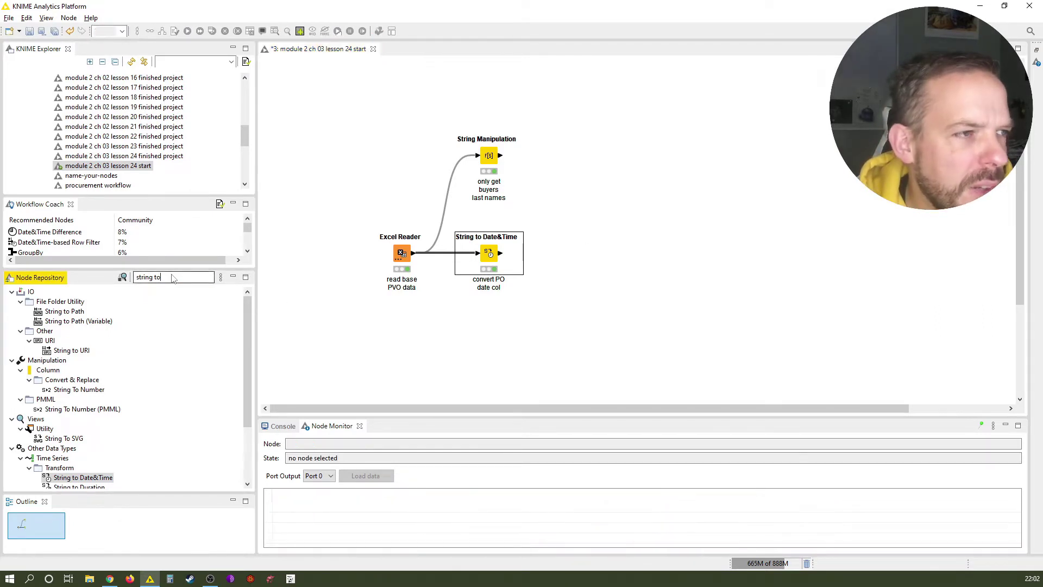
text(extract)
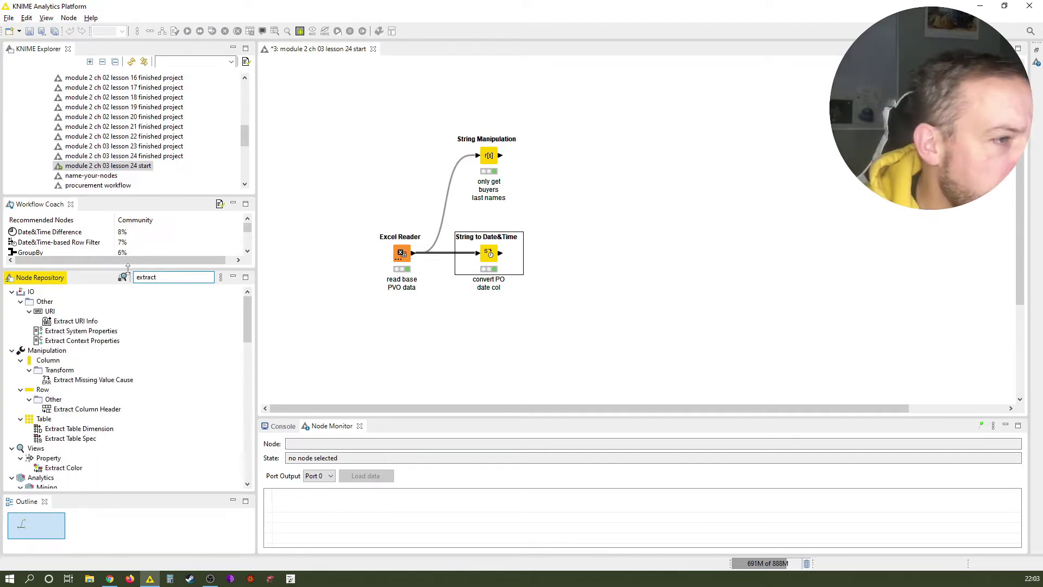
scroll(130, 410, down, 3)
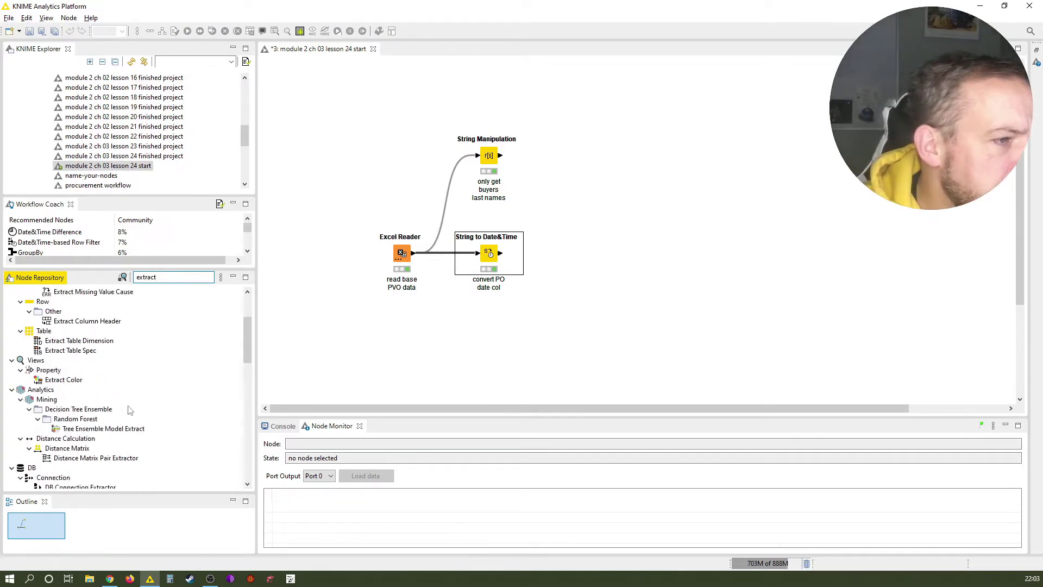
scroll(130, 410, down, 4)
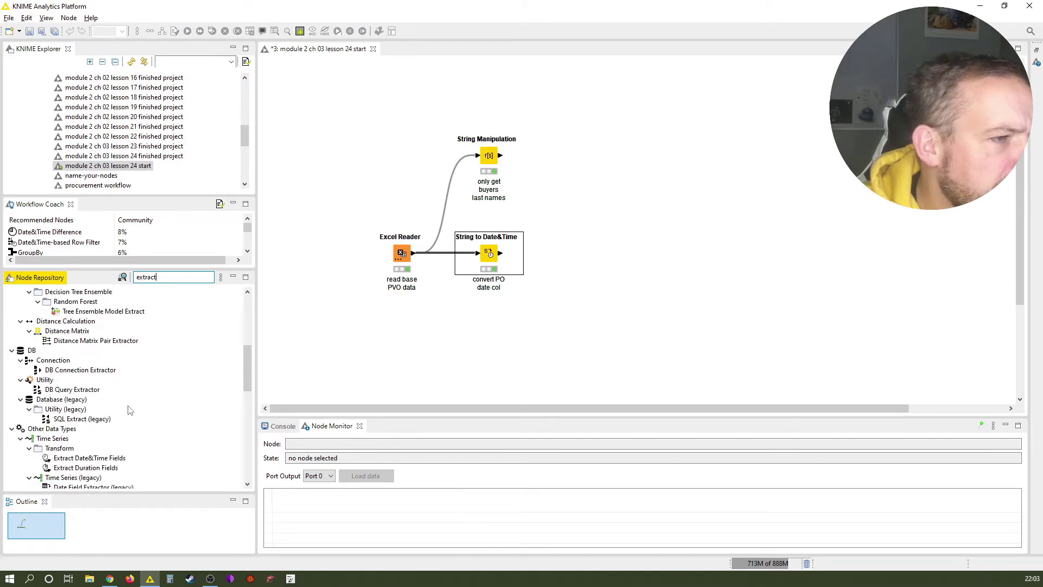
text(t da)
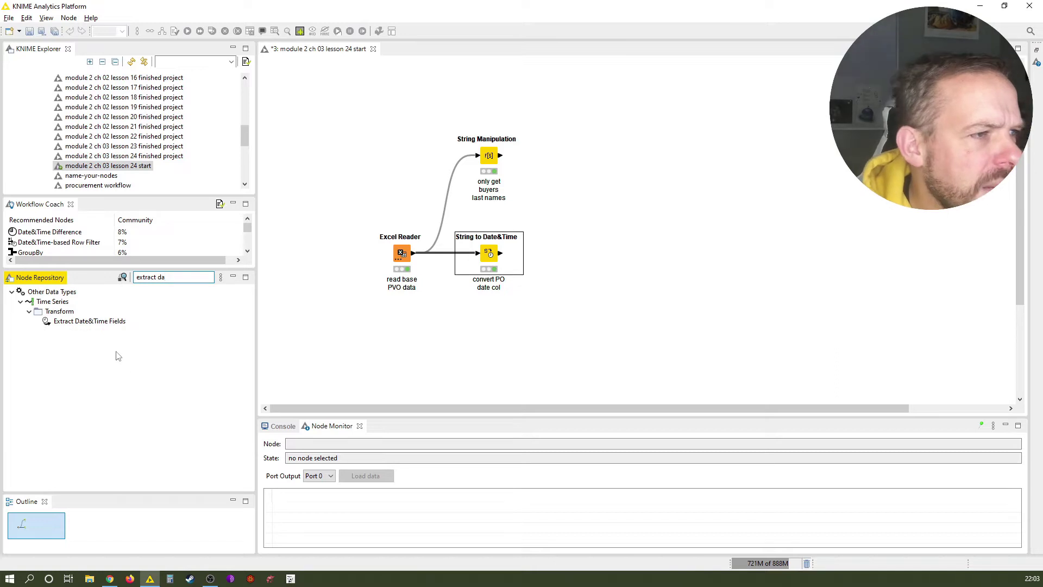
double_click(113, 322)
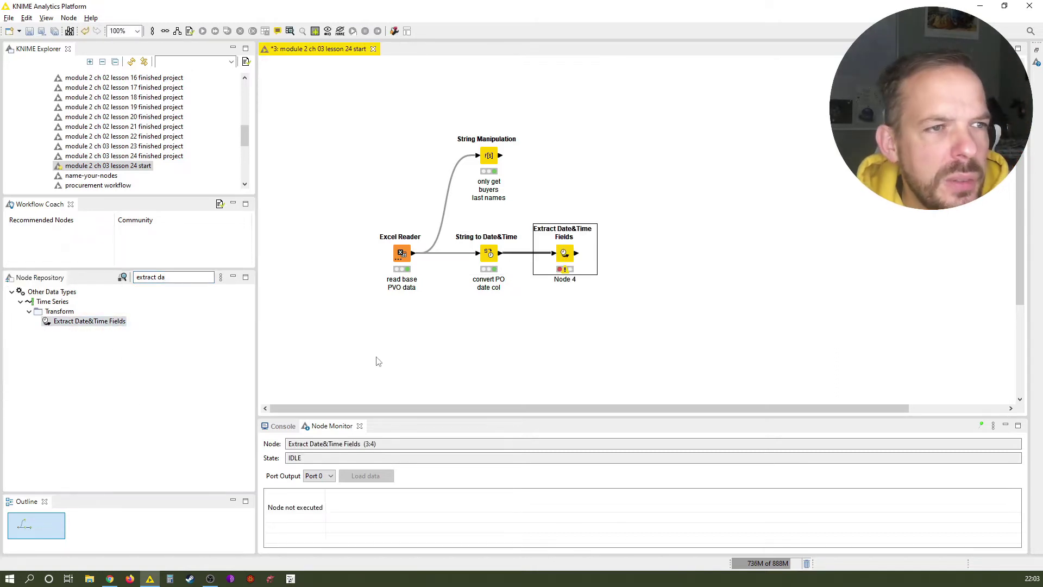
Label the Extract Date&Time Fields node 'extract quarters' on two lines.
key(F2)
text(extract)
key(Return)
text(quarters)
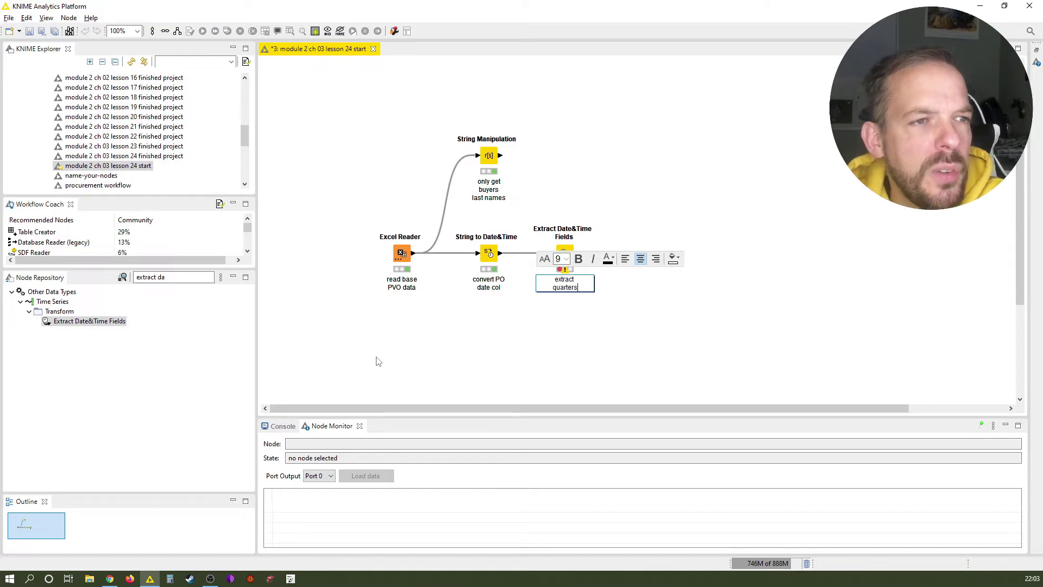
click(552, 338)
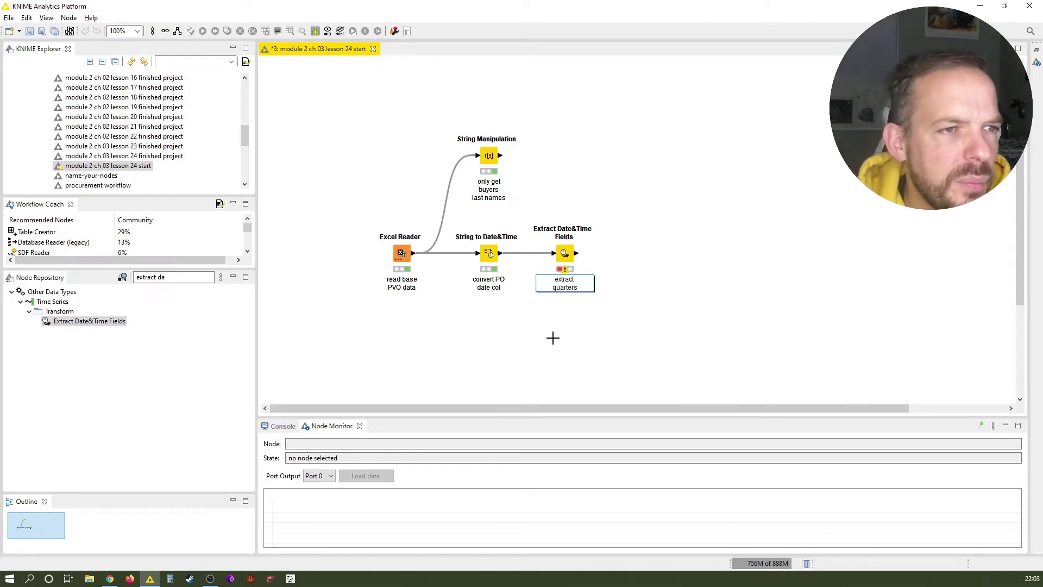
Enable Quarter extraction from PO Date, confirm, and execute the extract quarters node.
double_click(569, 256)
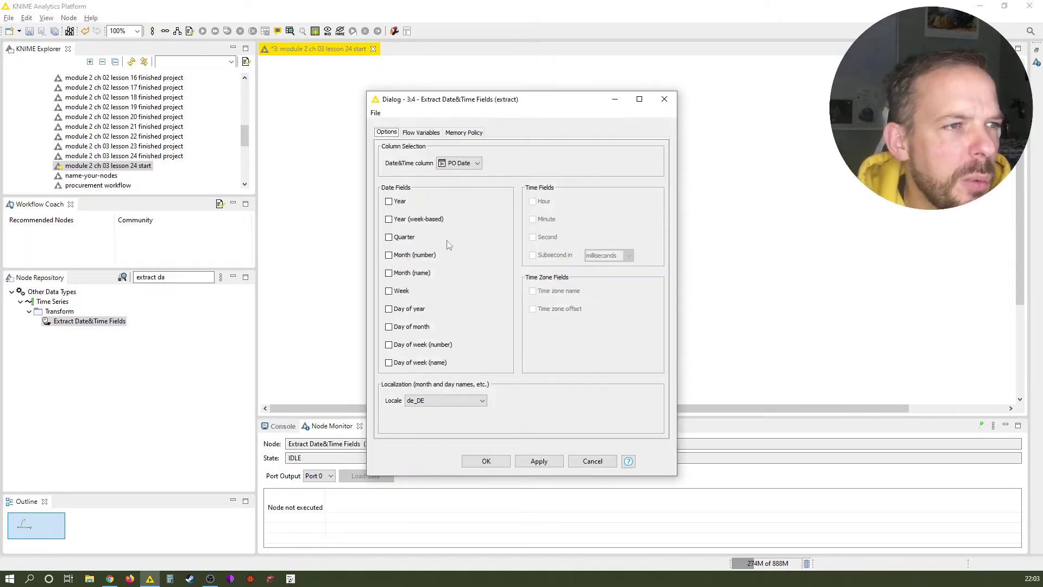
click(409, 238)
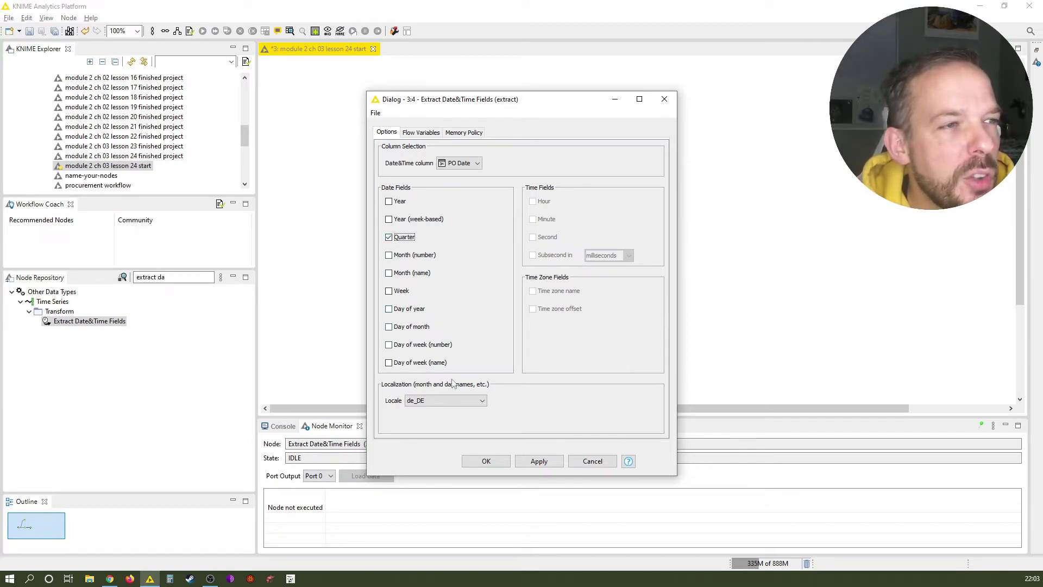
click(486, 461)
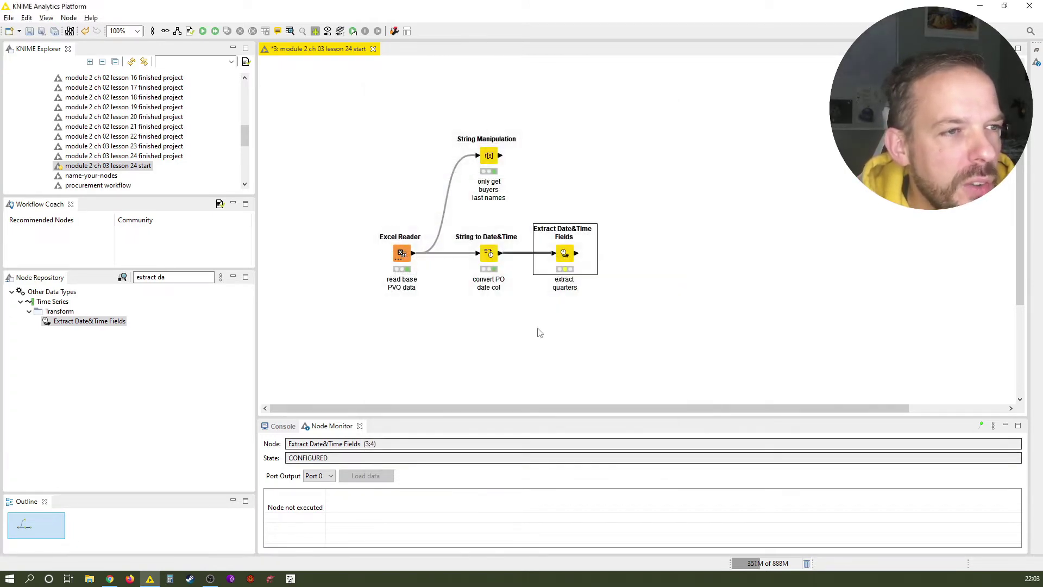
key(F7)
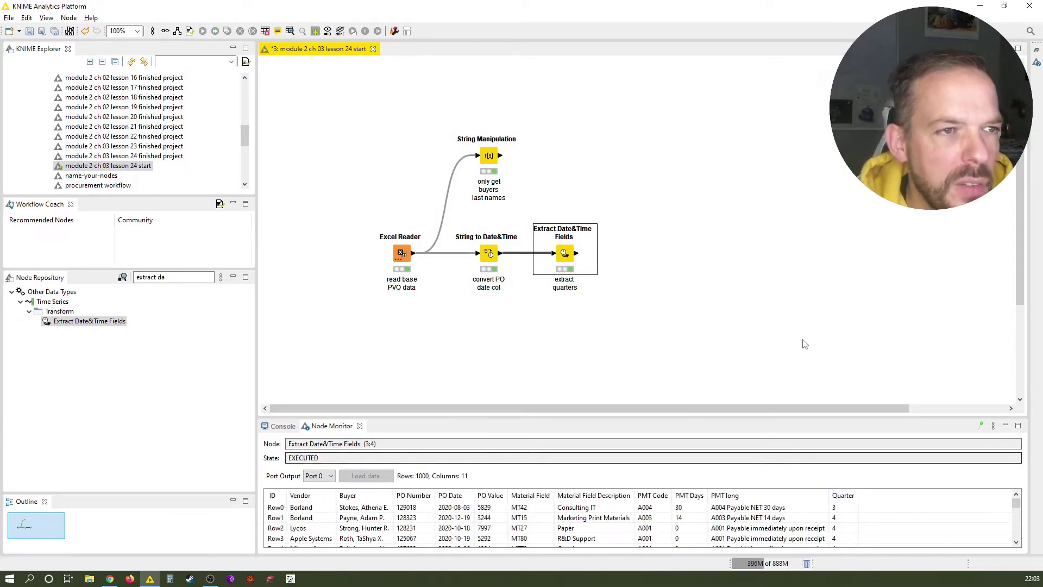
Search the node list for 'pivot' and add a Pivoting node after the quarter extraction node.
click(804, 342)
click(101, 279)
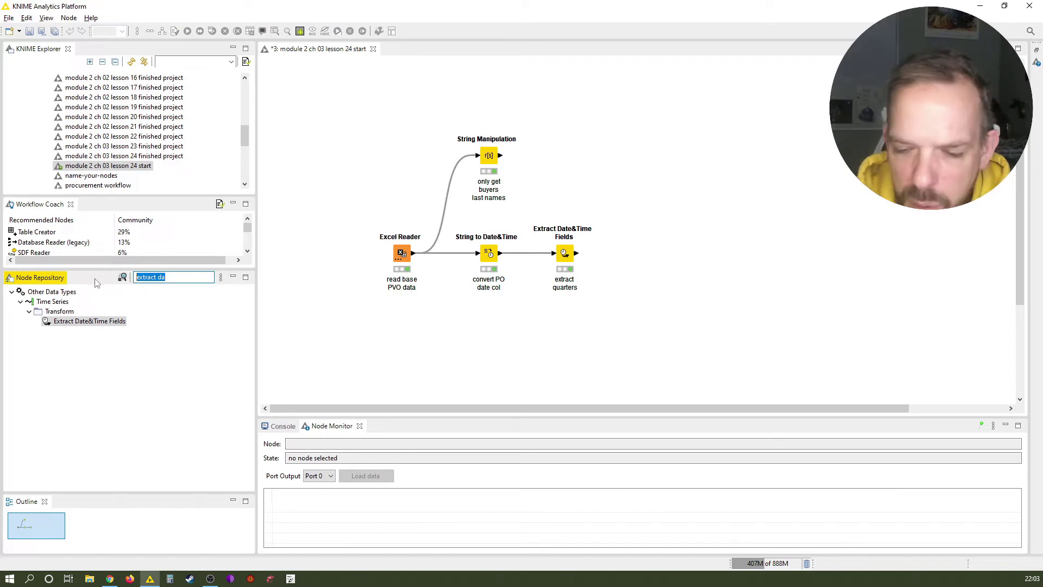
text(pivot ta)
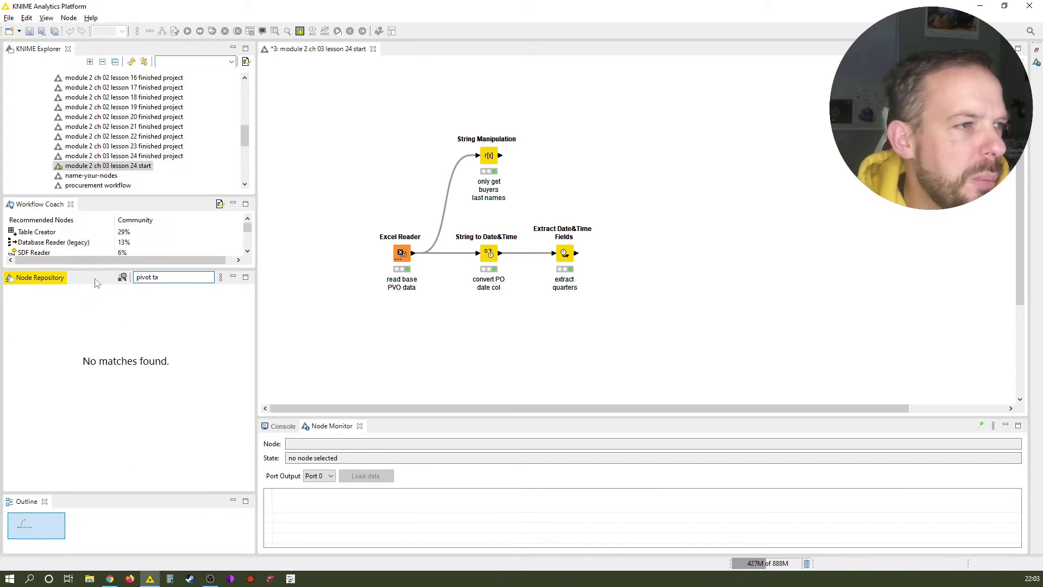
key(BackSpace)
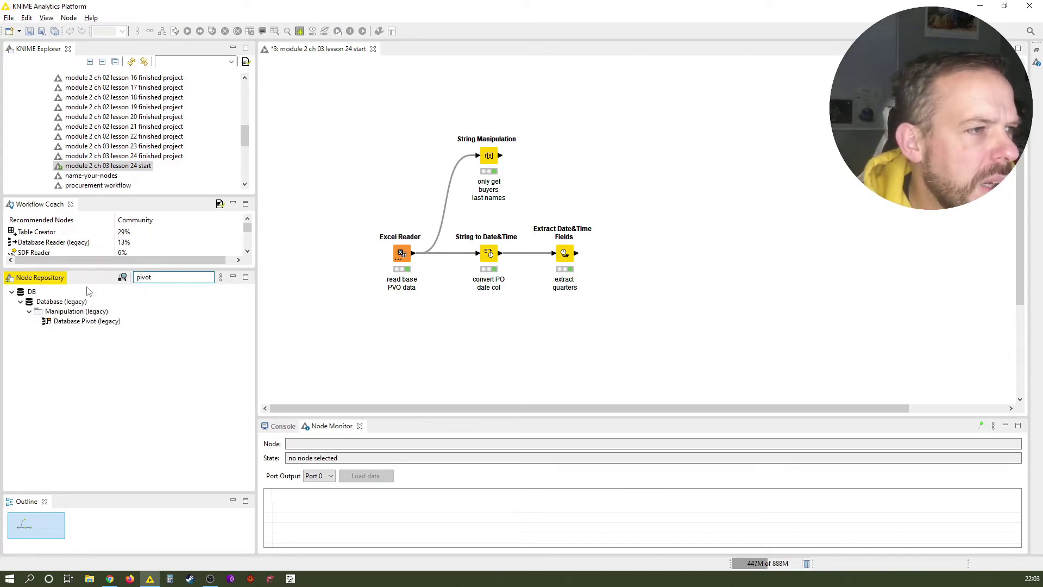
key(BackSpace)
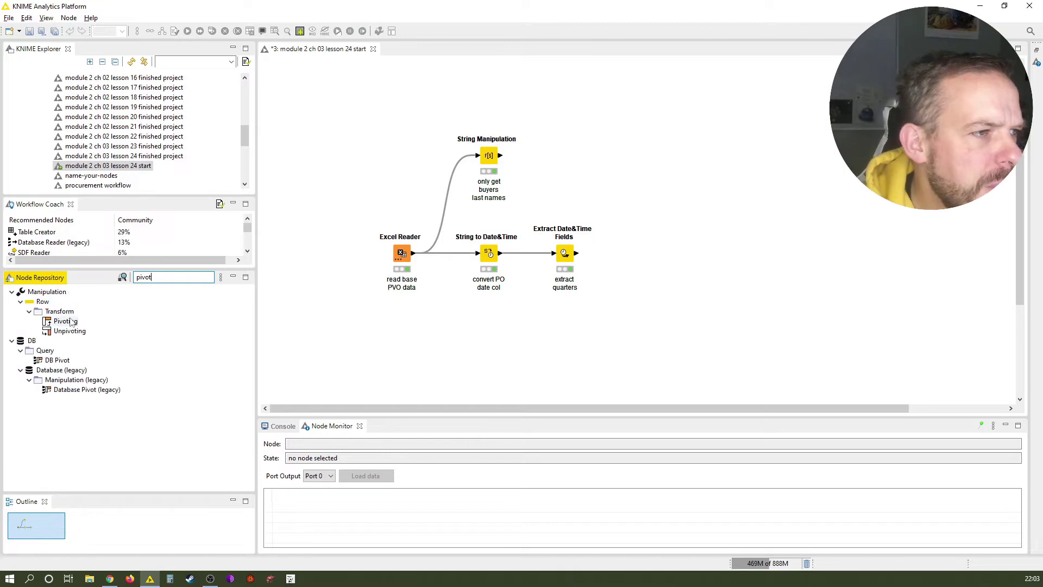
click(563, 258)
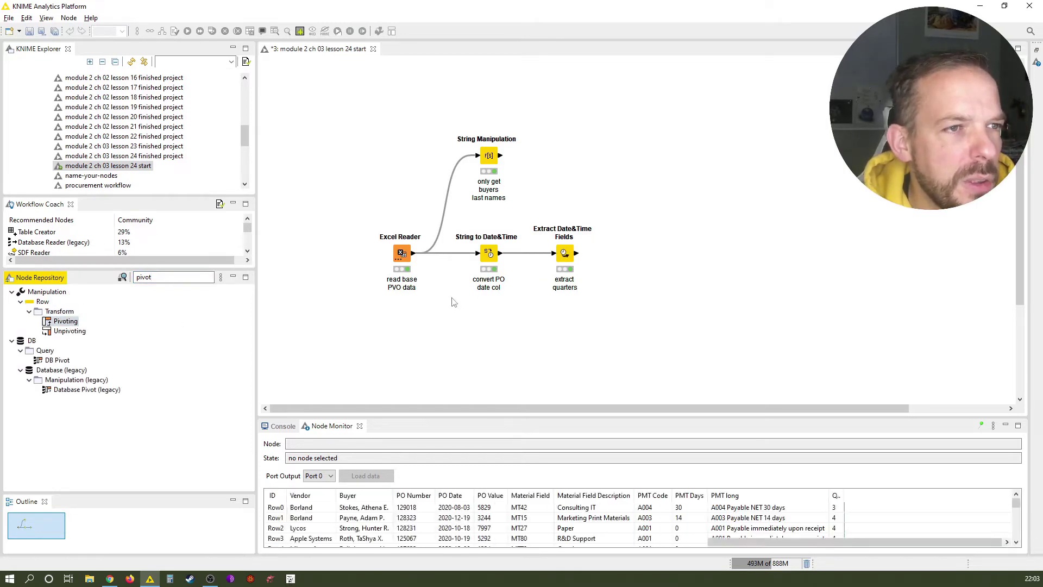
double_click(65, 321)
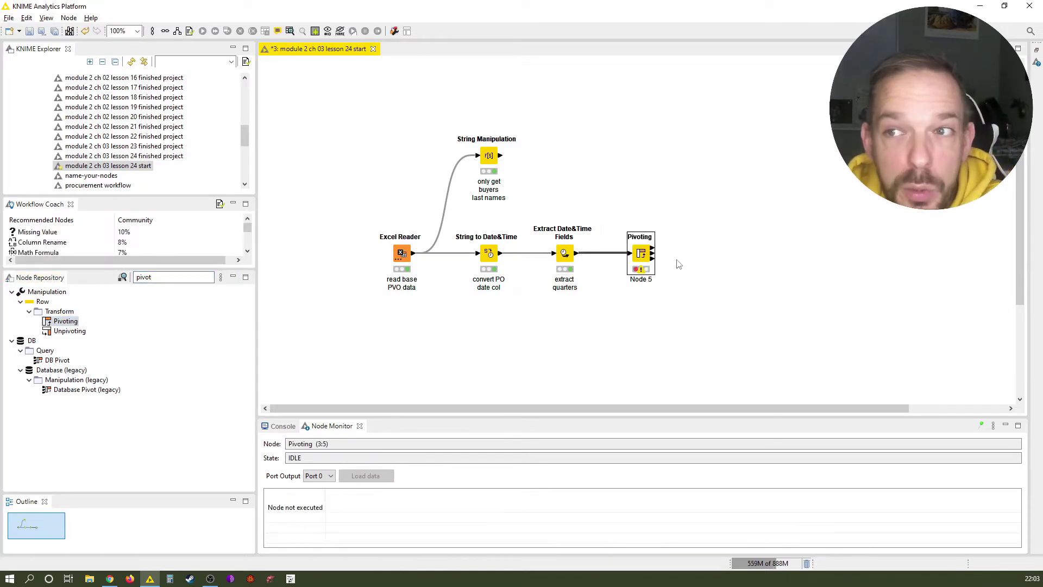
Label the Pivoting node on three lines: 'group by quarter,' / 'pivot by vendor' / 'PVO Sum'.
click(650, 279)
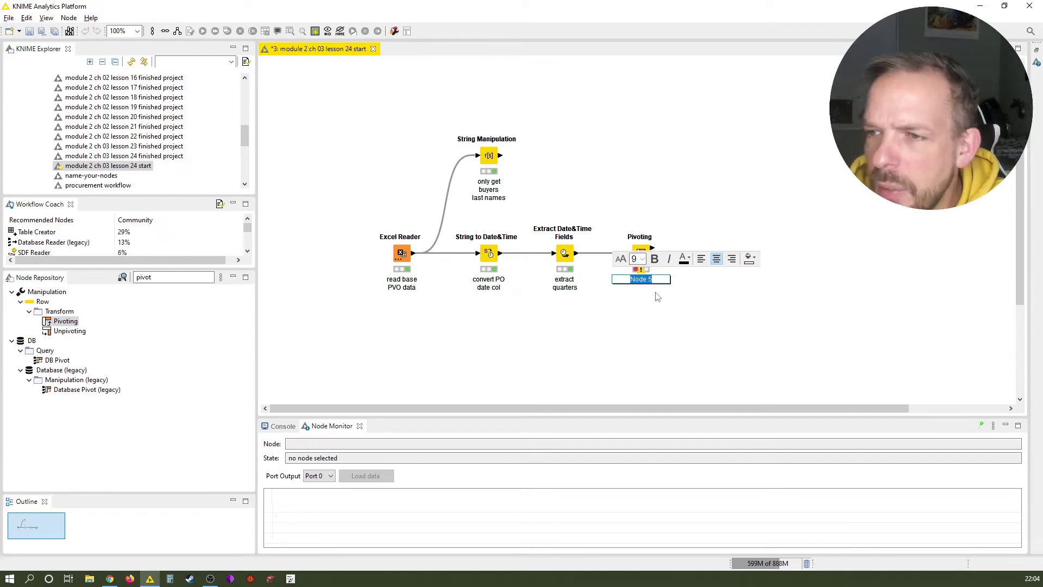
text(group by quarter,)
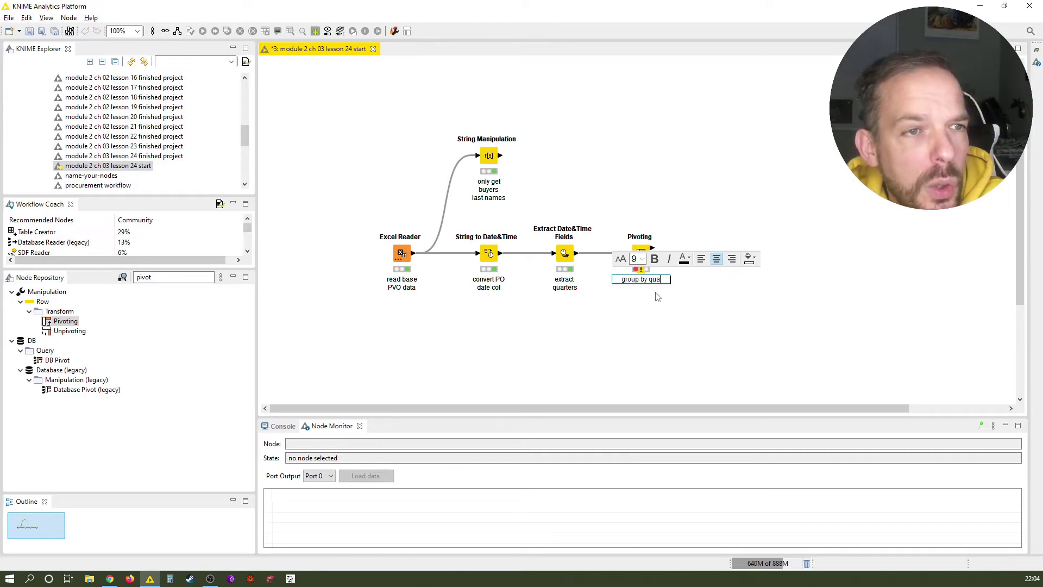
key(Return)
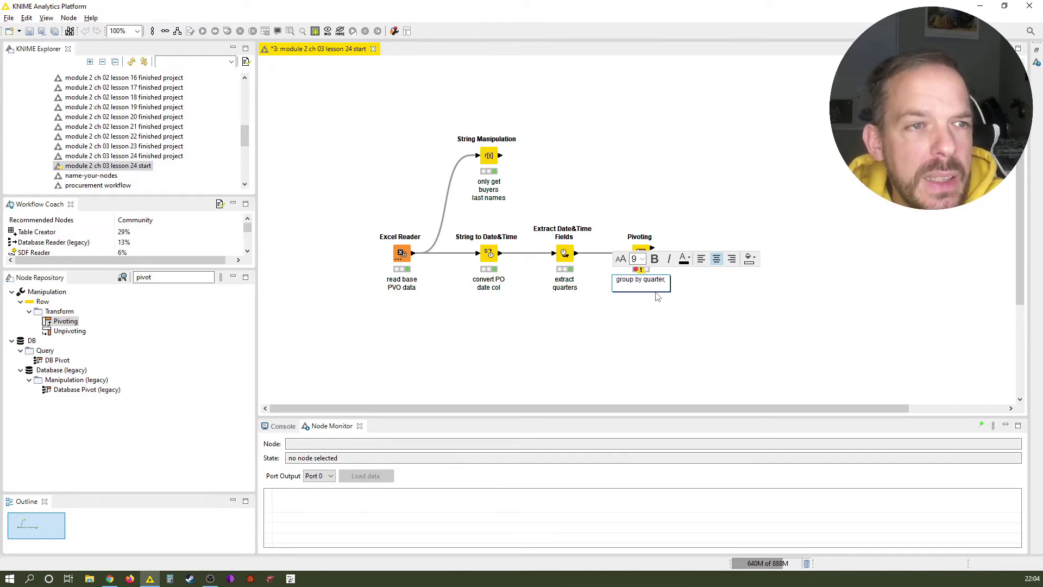
text(pivot by vendo)
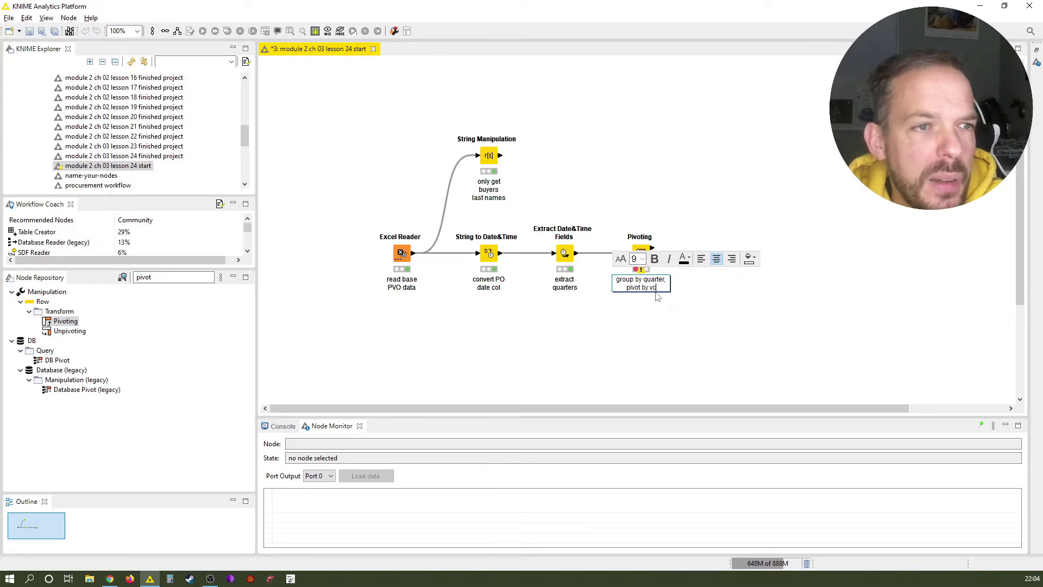
text(r)
key(Return)
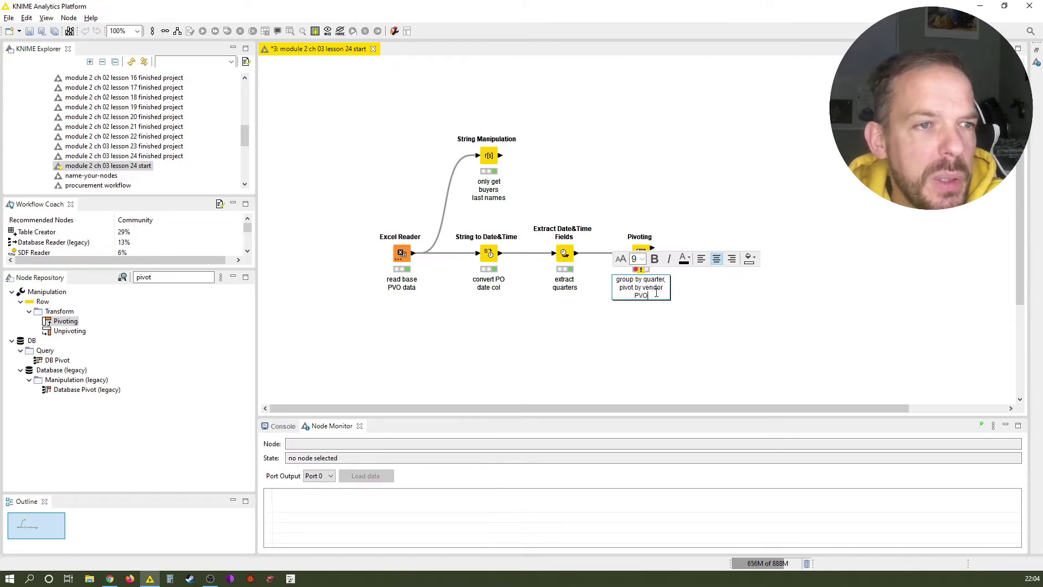
text(PVO Sum)
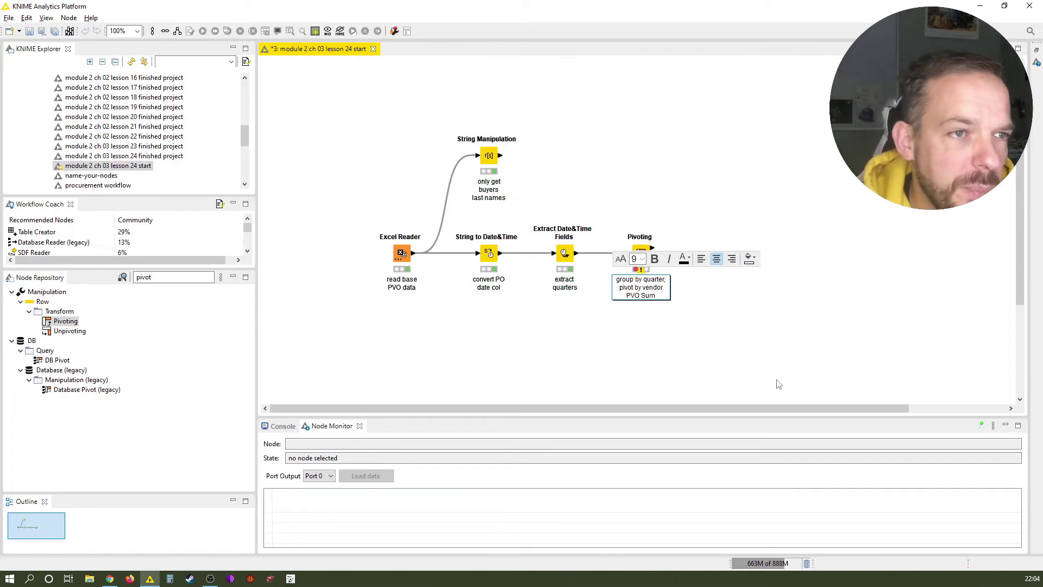
click(778, 379)
In the Pivoting settings, group by Quarter and pivot by Vendor.
double_click(644, 253)
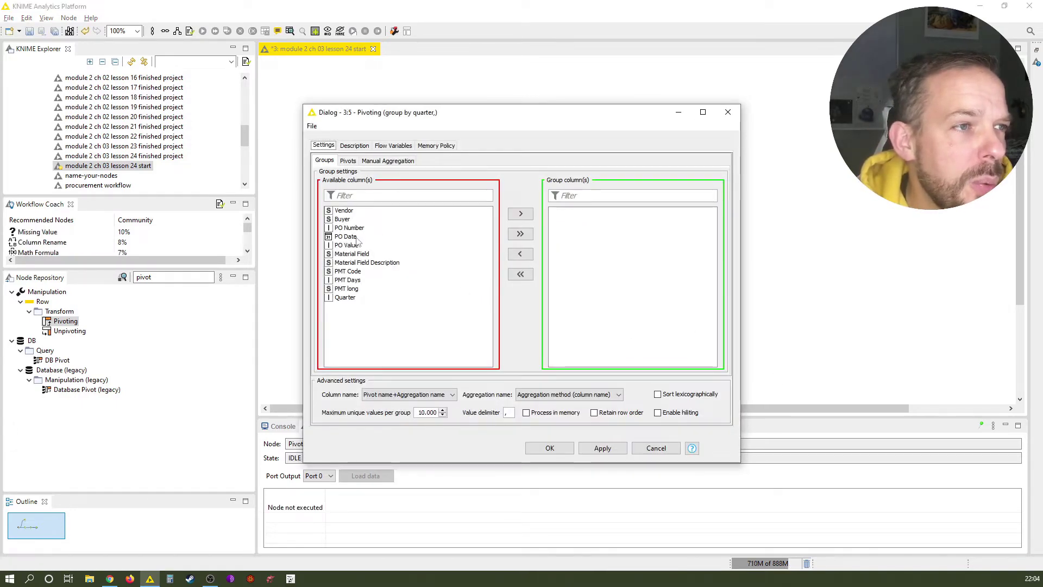
click(348, 298)
click(520, 213)
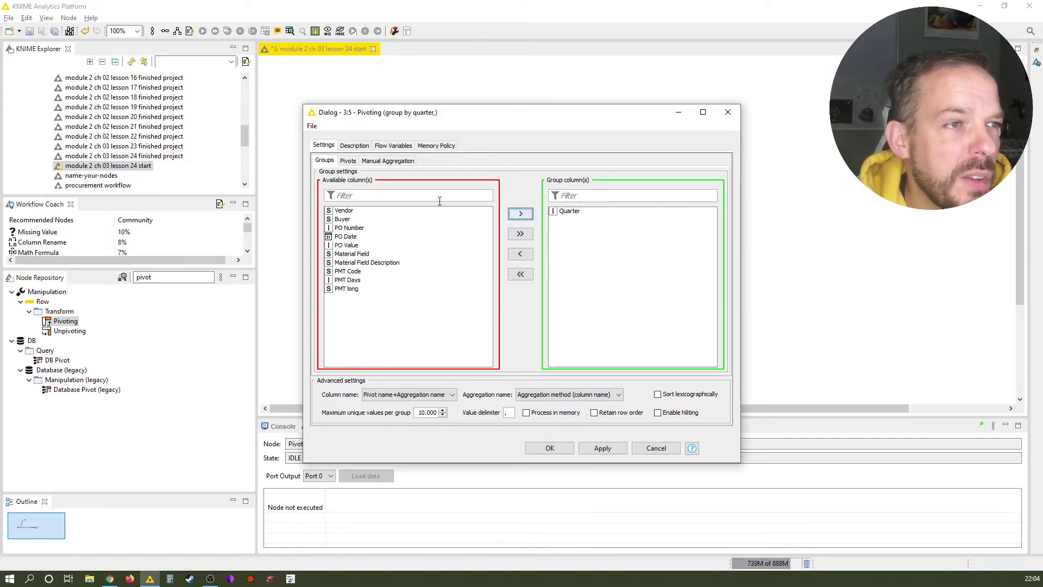
click(348, 160)
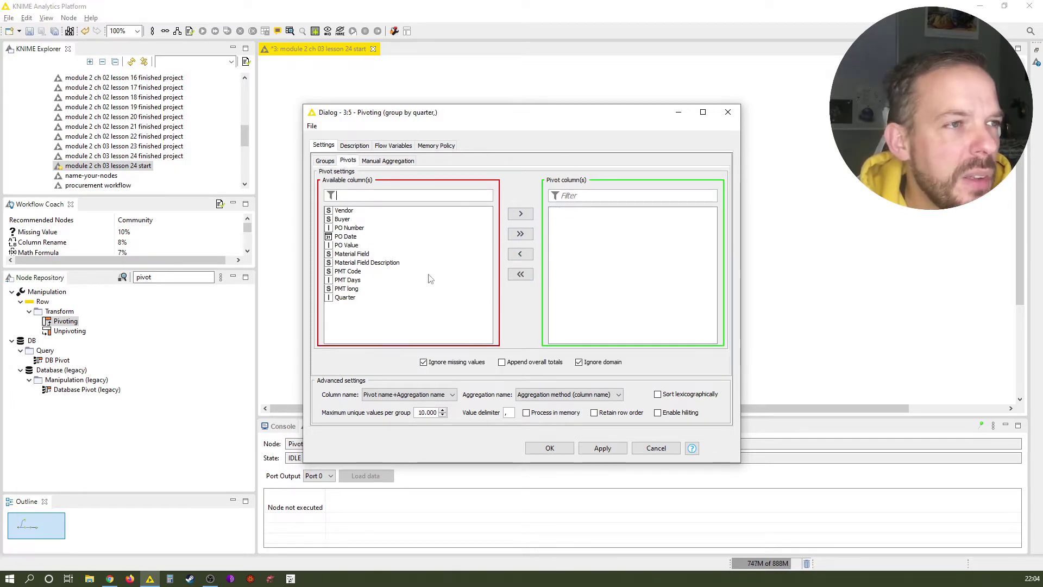
click(354, 210)
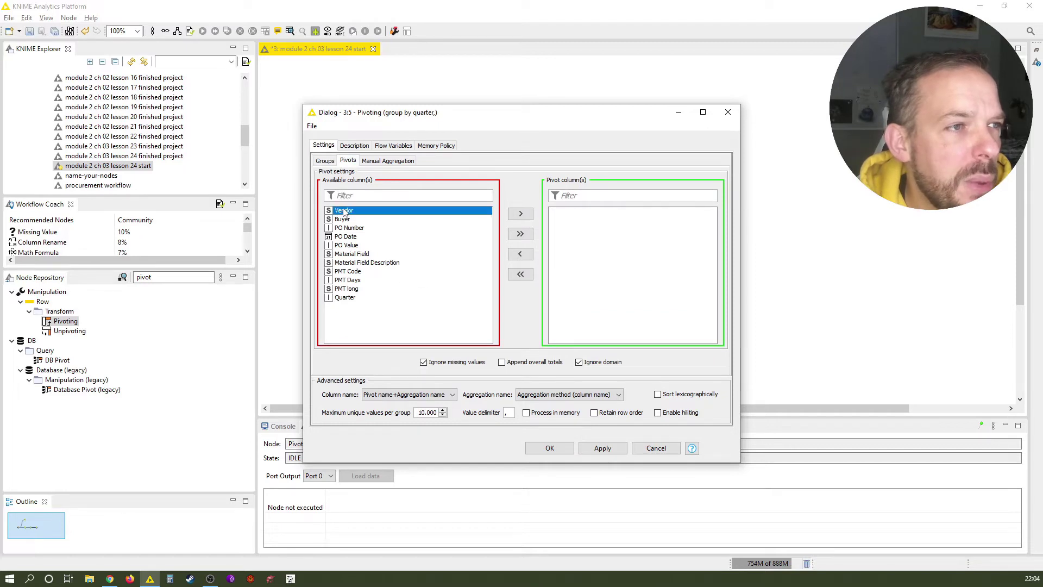
click(519, 214)
Add PO Value as a manual aggregation using Sum and confirm the settings.
click(390, 160)
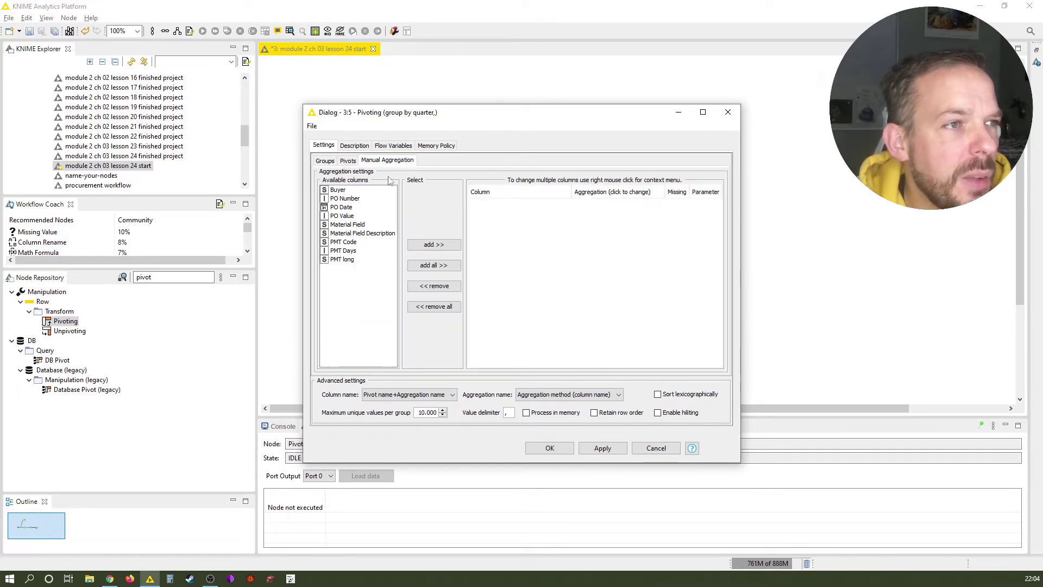
click(348, 217)
click(441, 244)
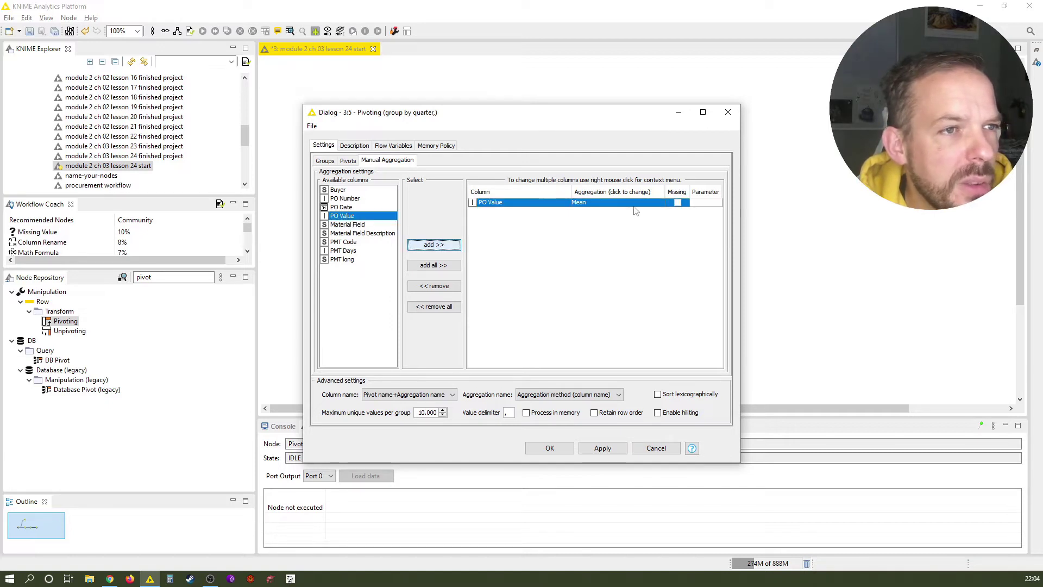
click(635, 206)
scroll(605, 230, down, 4)
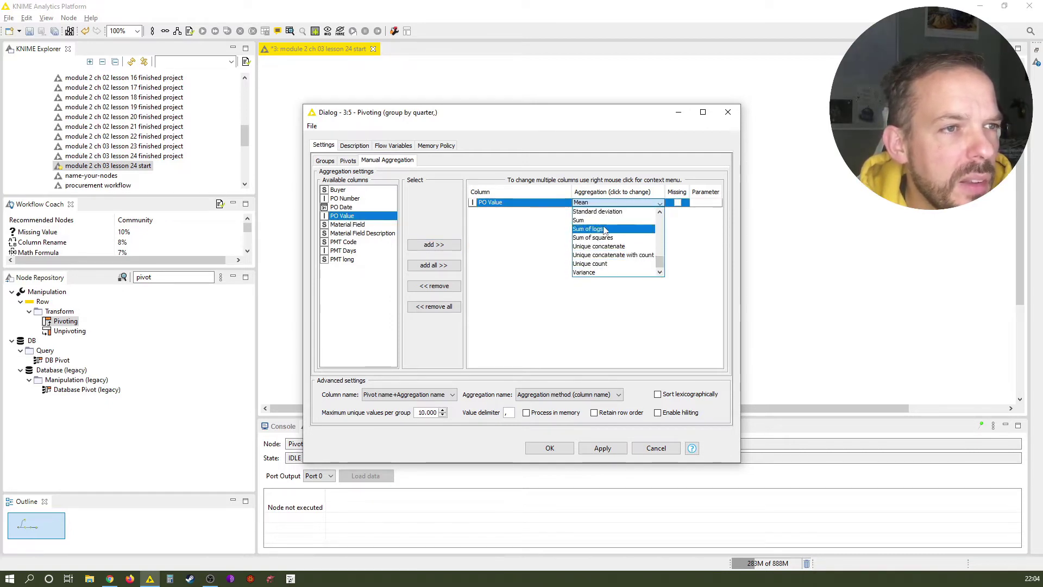
click(592, 220)
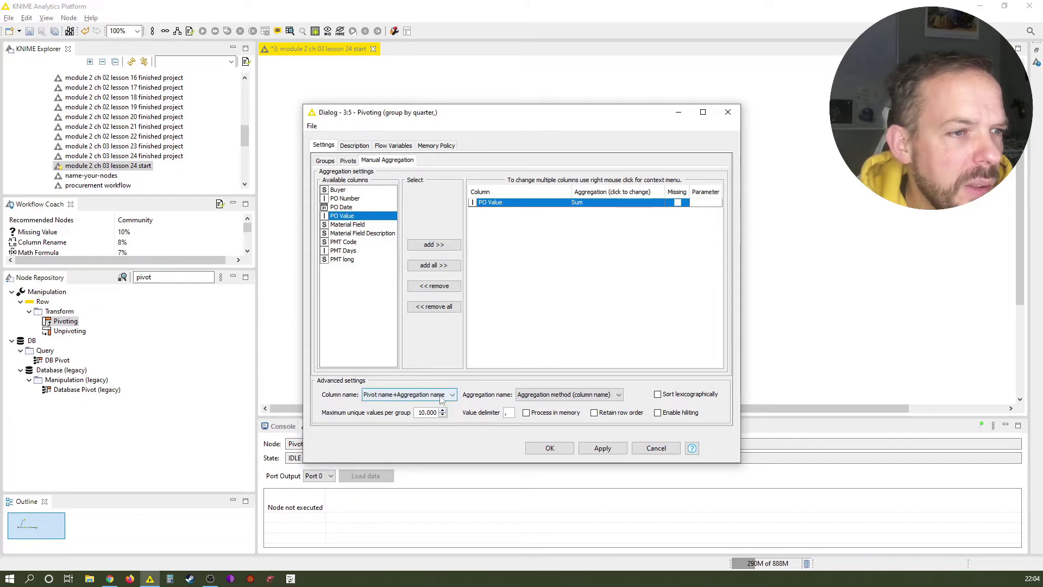
click(550, 449)
Execute the Pivoting node and review its pivot table with the Adobe column widened, then close it.
right_click(645, 261)
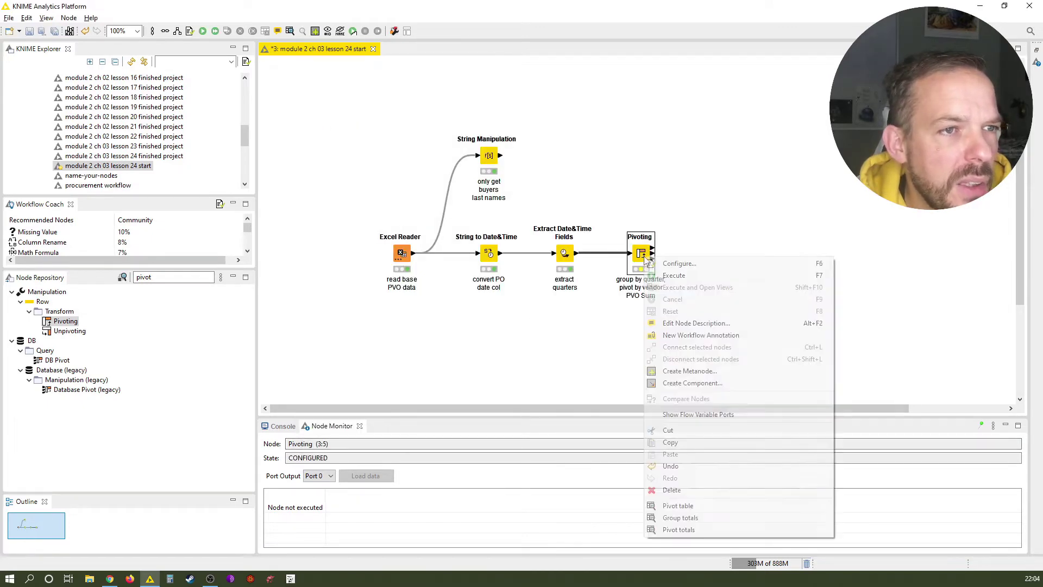
click(671, 276)
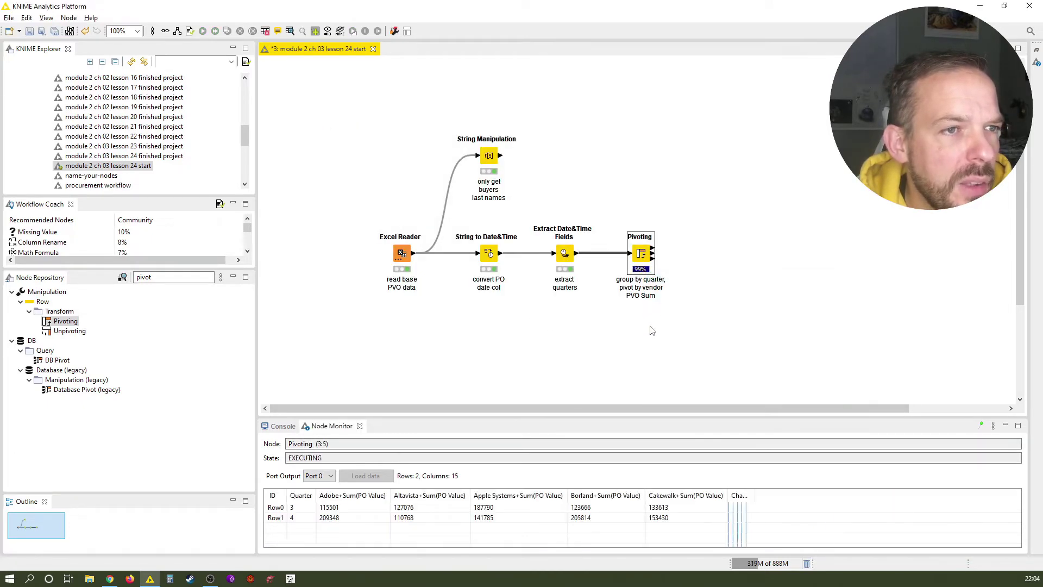
right_click(645, 257)
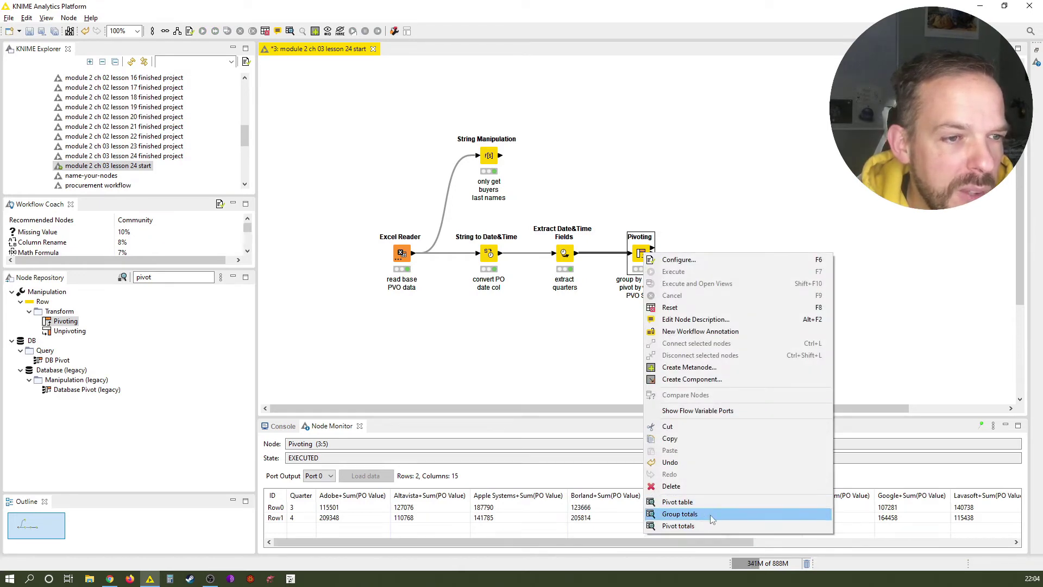
click(701, 502)
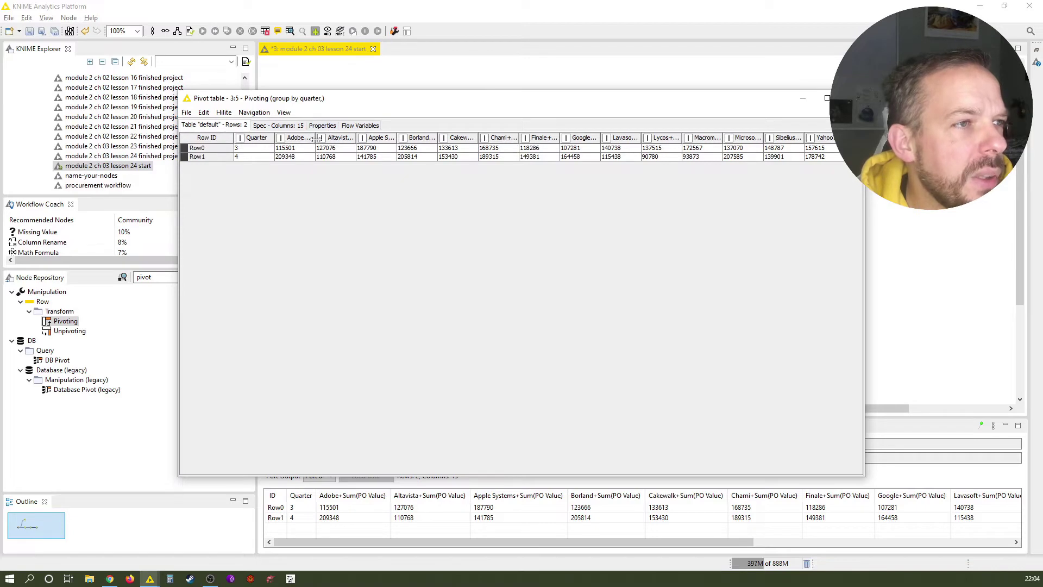
drag(315, 139, 377, 142)
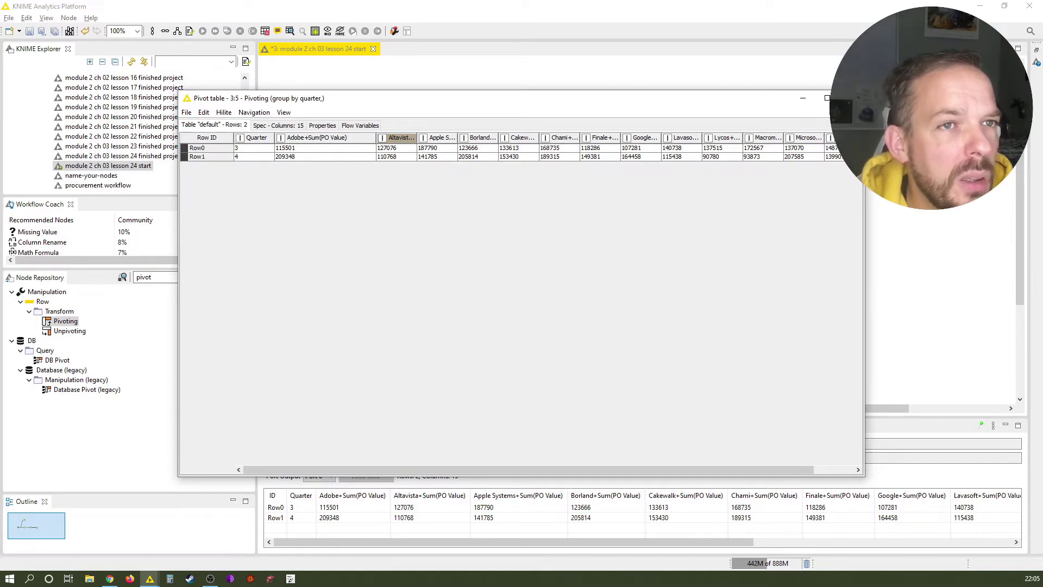
click(851, 98)
right_click(643, 254)
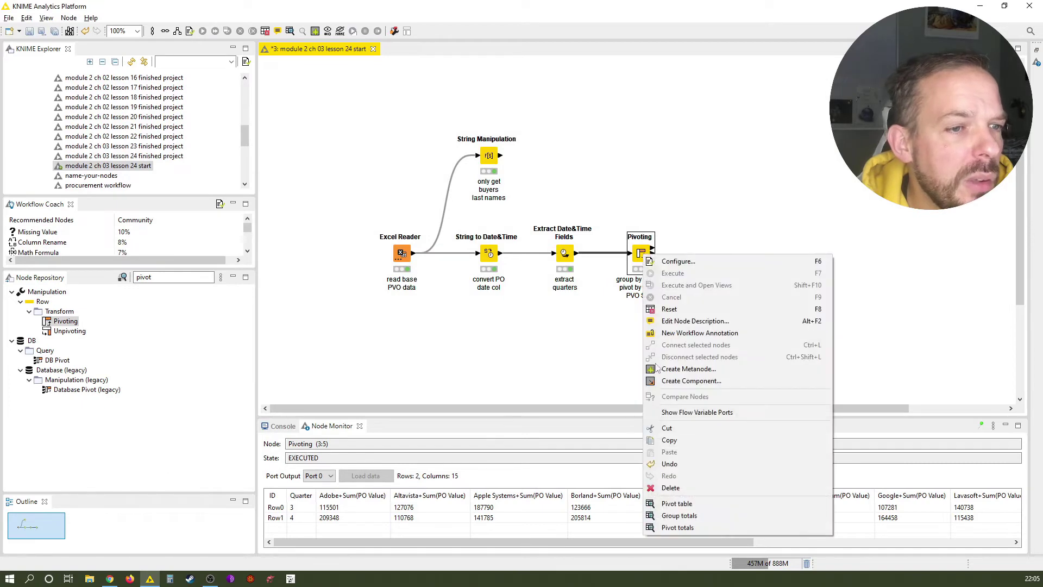
click(709, 519)
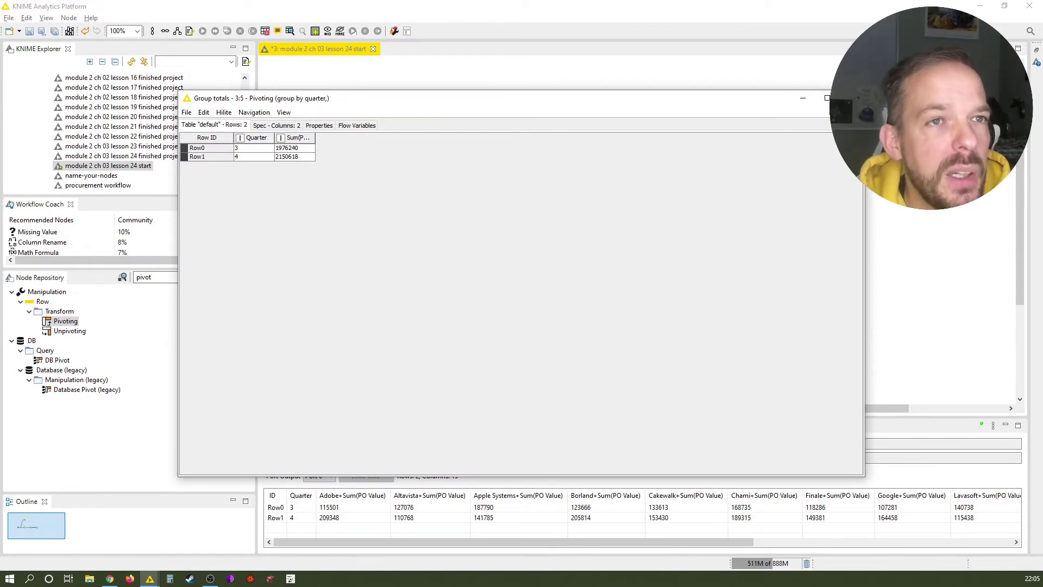
click(851, 98)
right_click(647, 259)
click(674, 530)
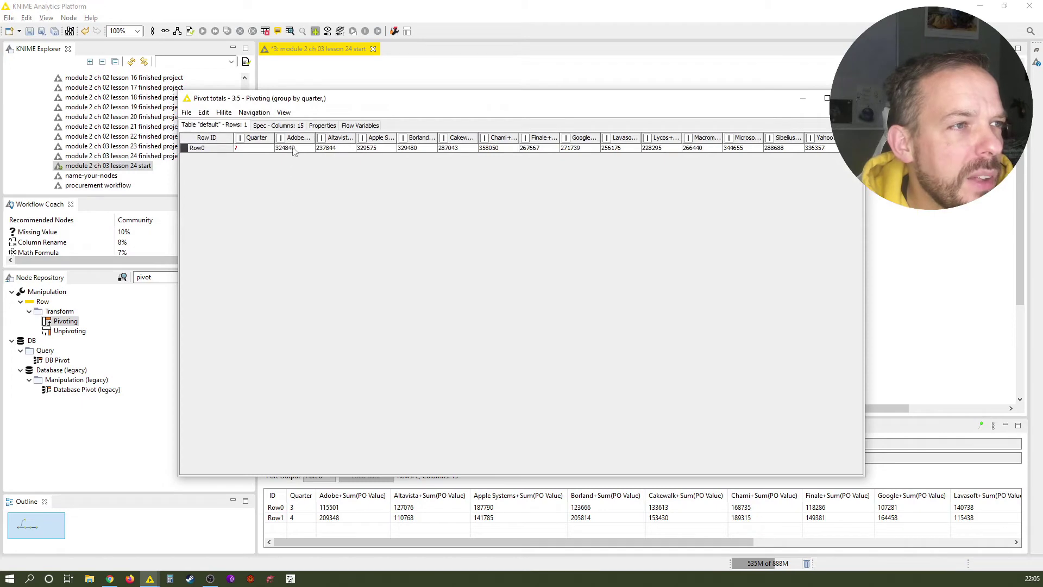
drag(318, 137, 402, 139)
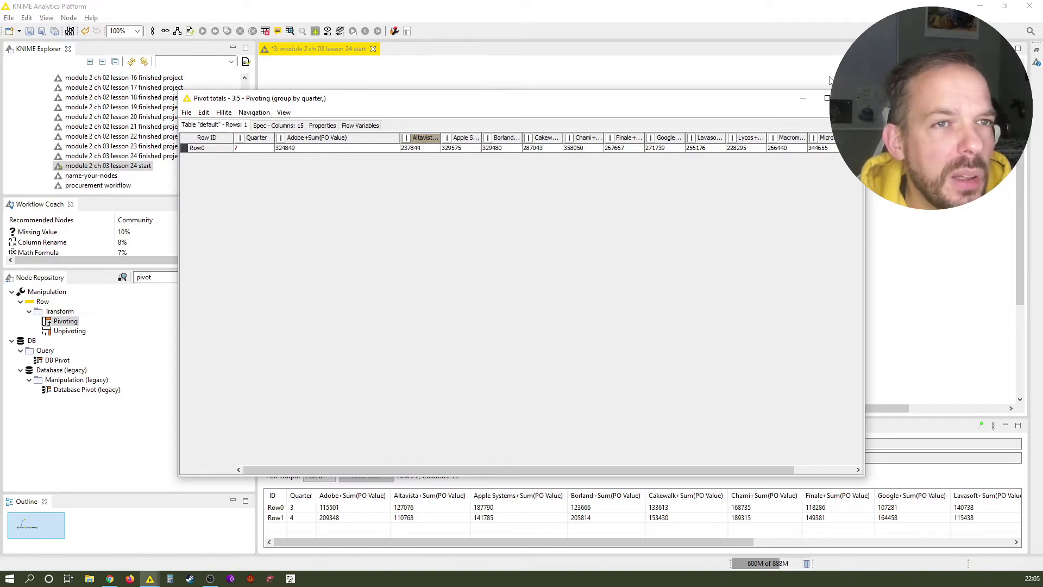
click(851, 98)
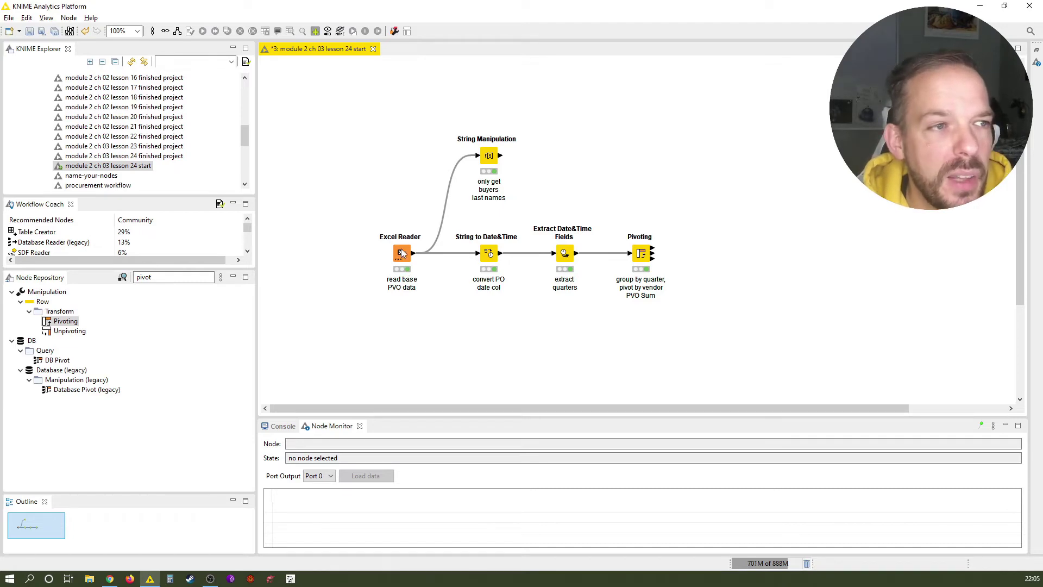
View the Excel Reader's output table, widening and inspecting Material Field Description, then close it.
click(402, 253)
right_click(402, 253)
click(478, 526)
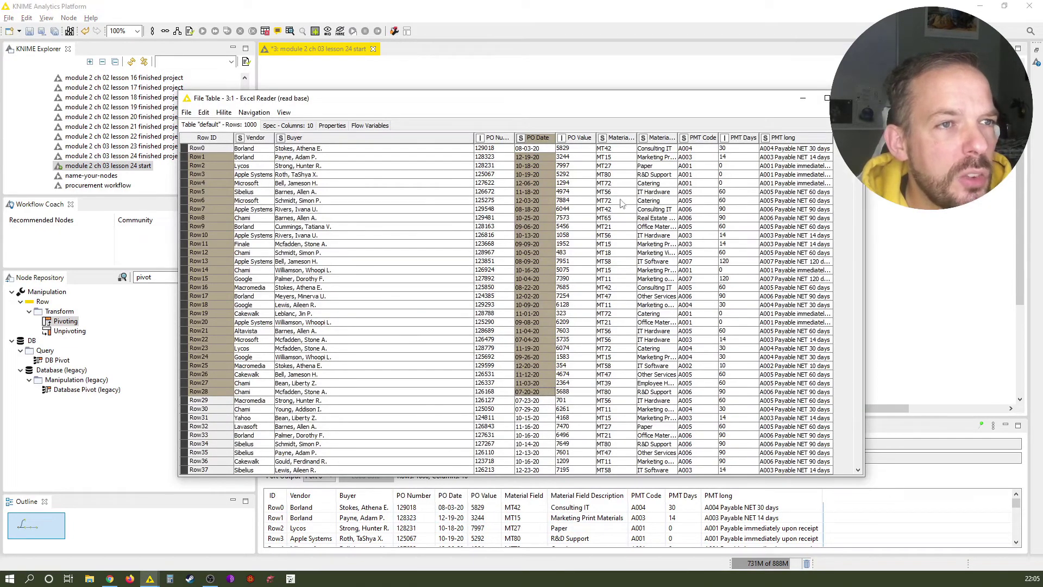
drag(678, 138, 809, 138)
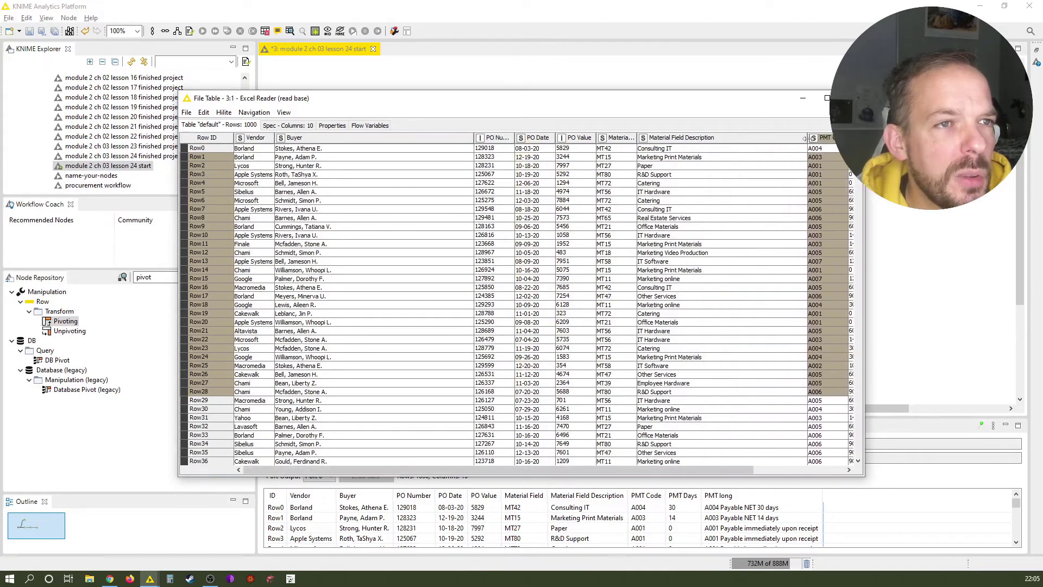
drag(720, 148, 735, 377)
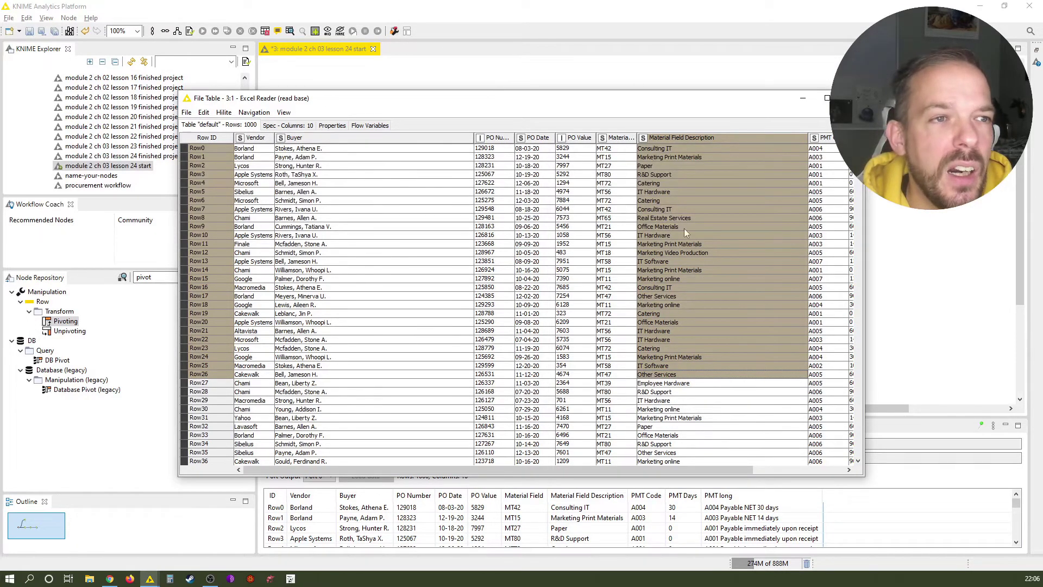
click(851, 98)
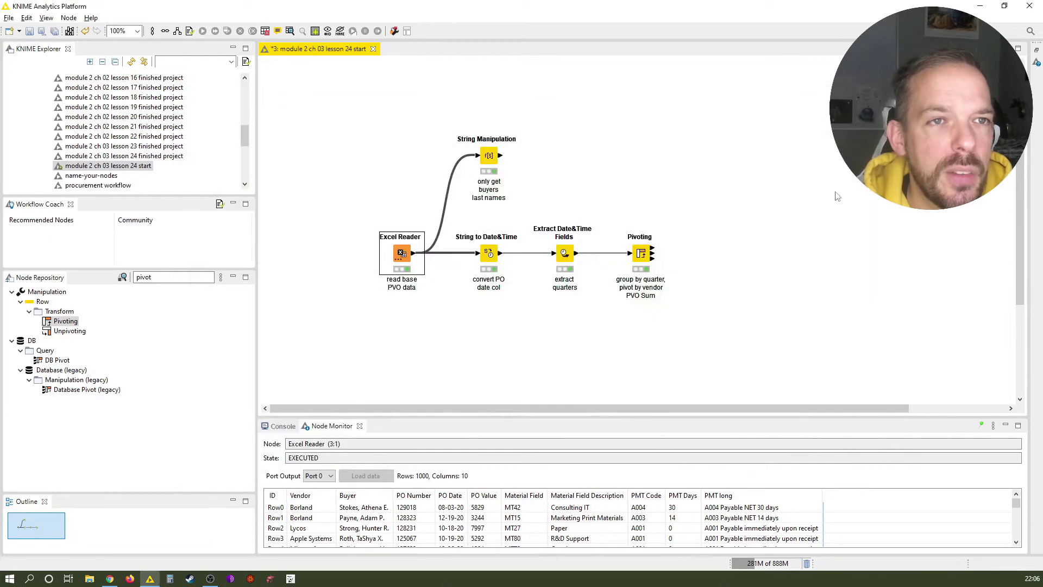
Add a String Manipulation node connected after the Excel Reader and move it into place.
click(174, 278)
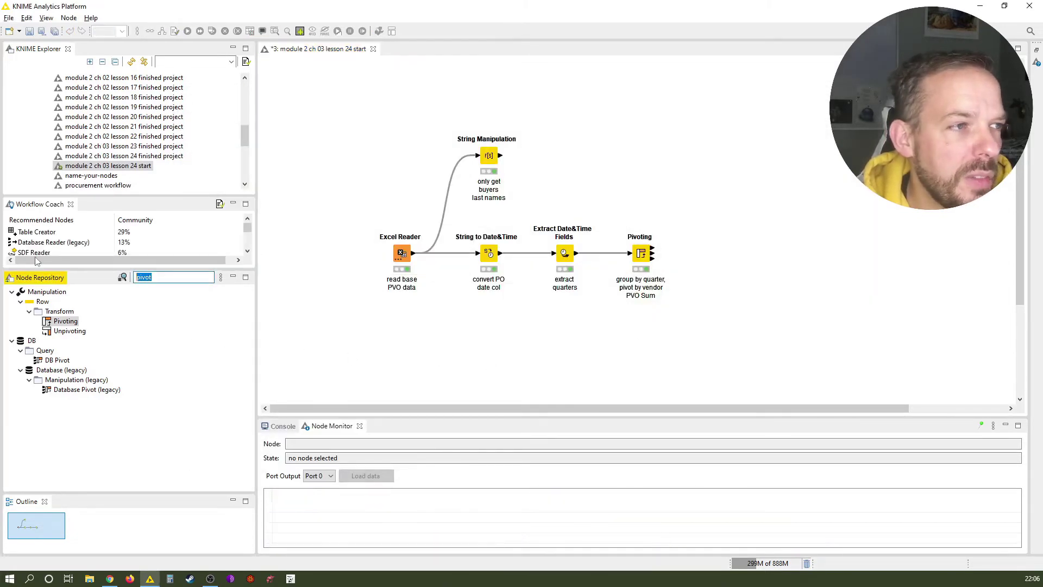
text(string man)
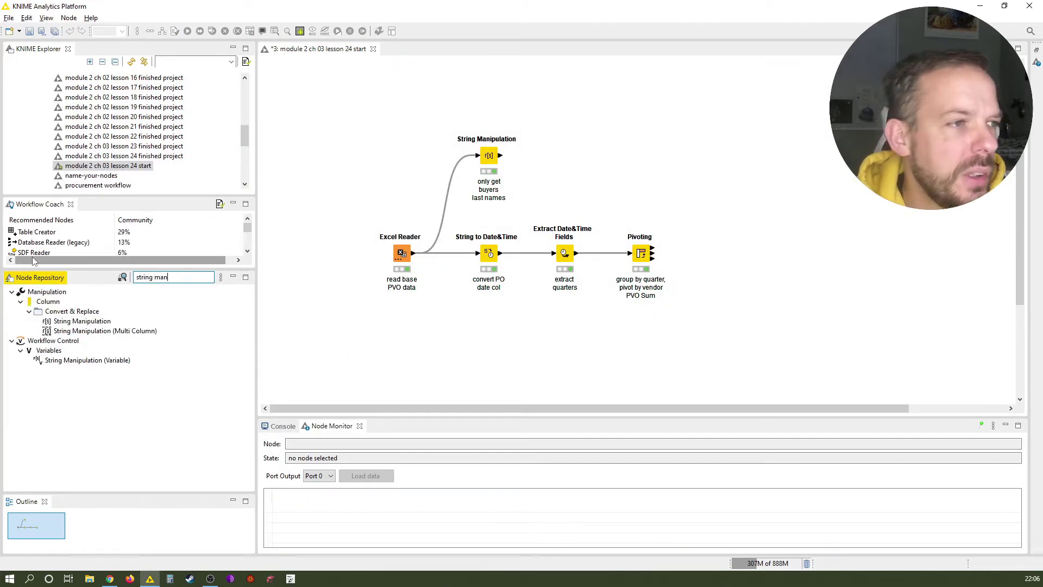
click(401, 253)
double_click(64, 321)
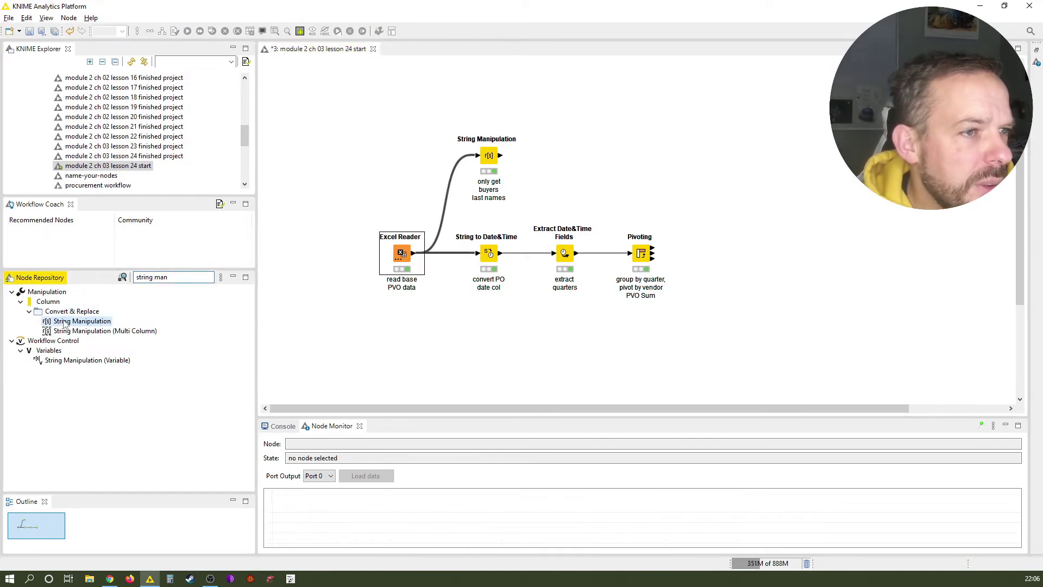
key(ctrl+shift+Down)
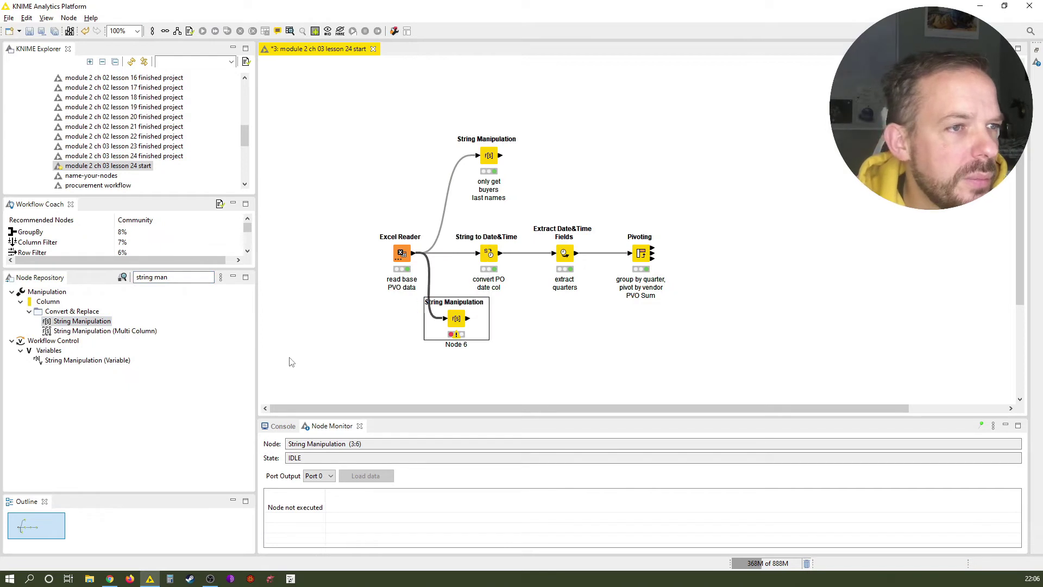
key(ctrl+shift+Right)
key(ctrl+shift+Right)
key(ctrl+shift+Right)
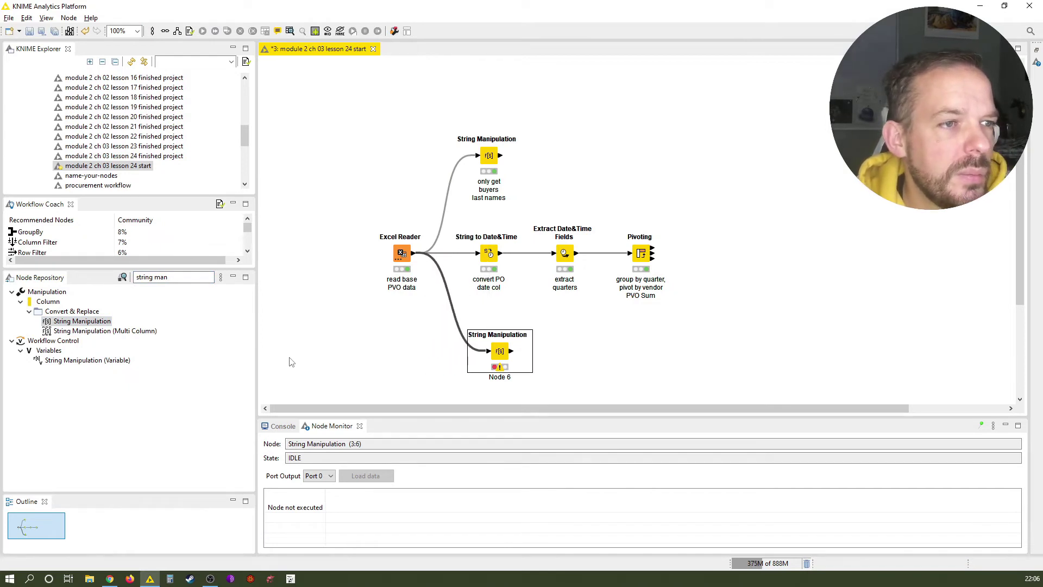
Label the new node 'delete spaces from Mat Field Desc'.
click(499, 377)
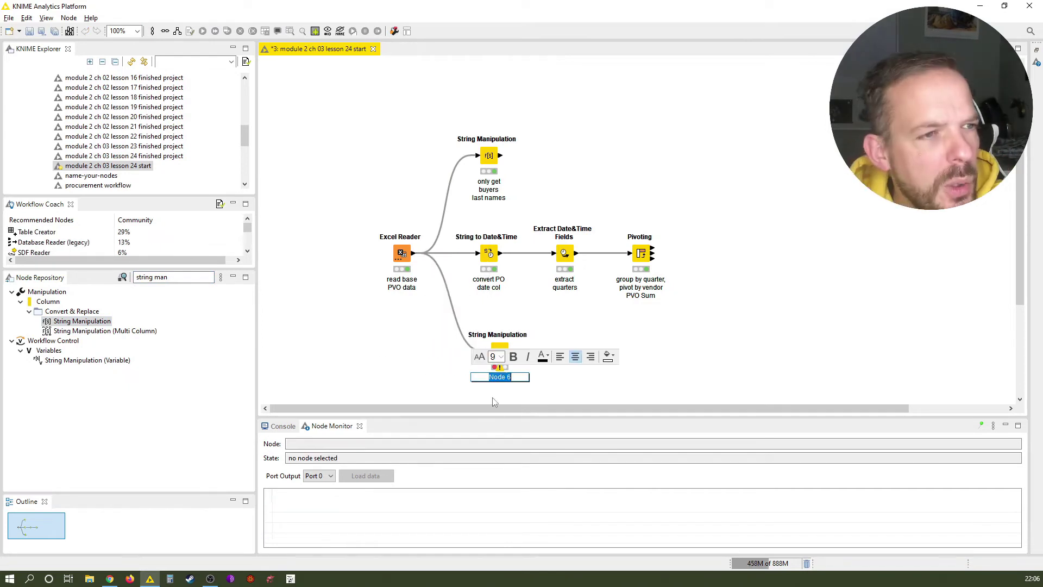
text(delete sp)
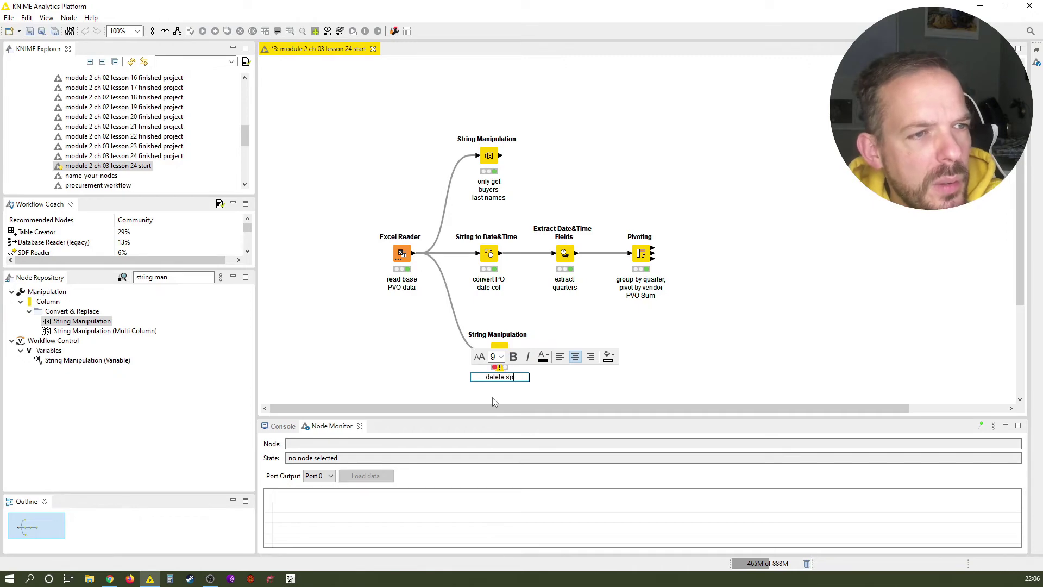
text(aces from)
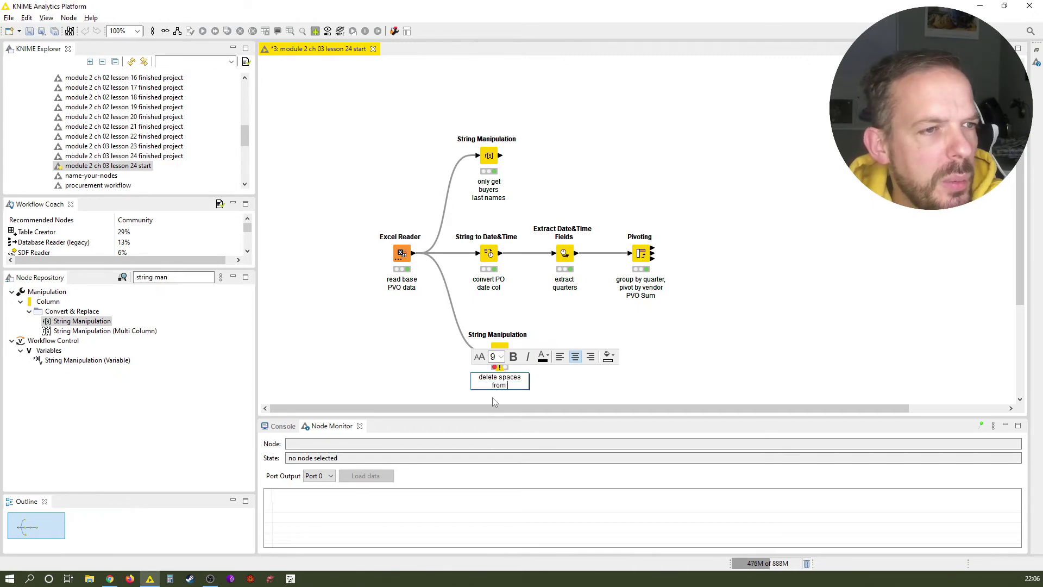
text( Mat Field Desc)
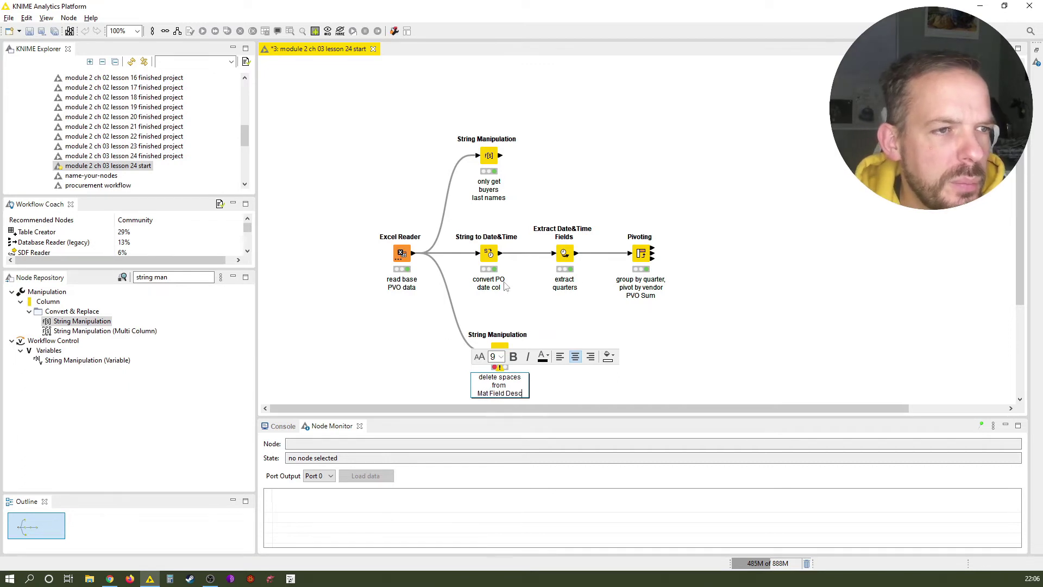
click(526, 296)
Build the expression replace($Material Field Description$, " ", "") in String Manipulation.
click(501, 370)
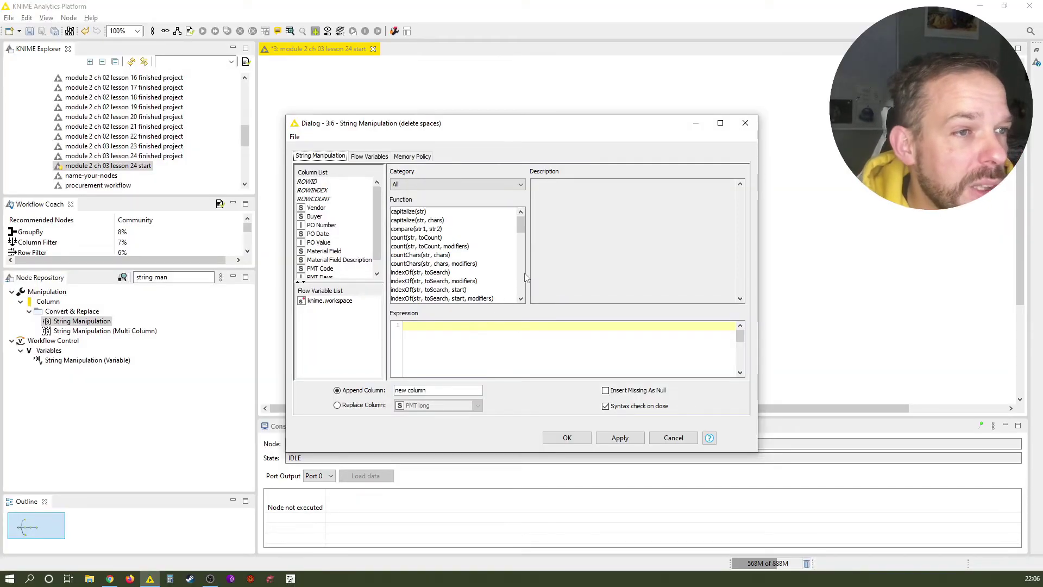
scroll(525, 277, down, 12)
drag(523, 277, 520, 261)
scroll(473, 268, down, 2)
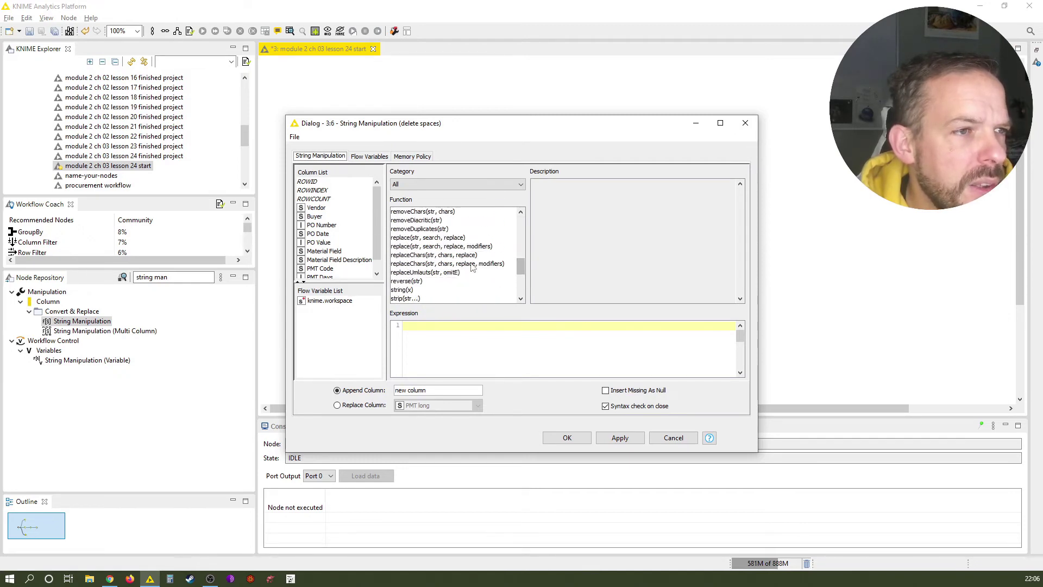
click(430, 238)
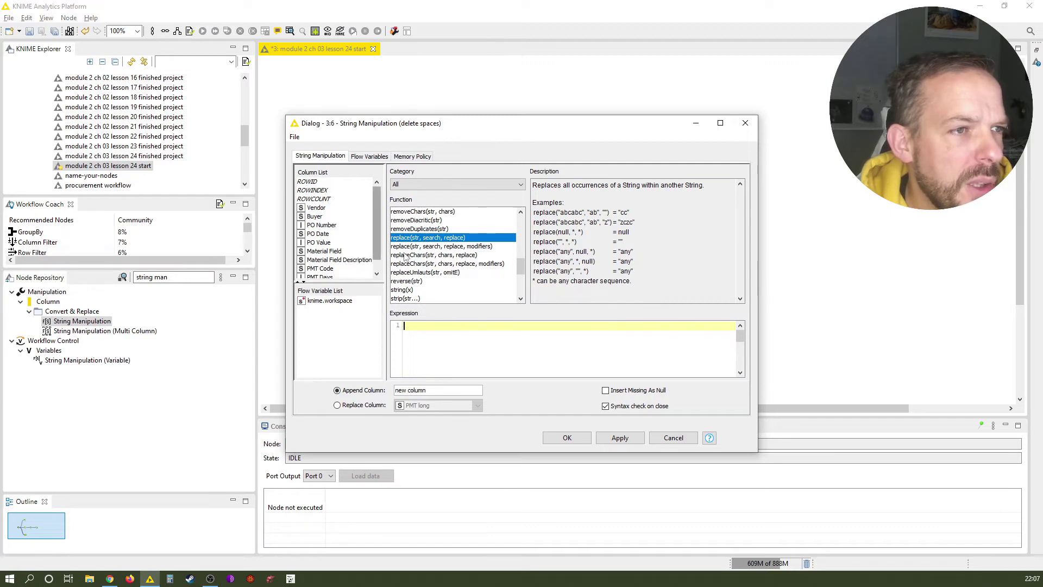
double_click(416, 239)
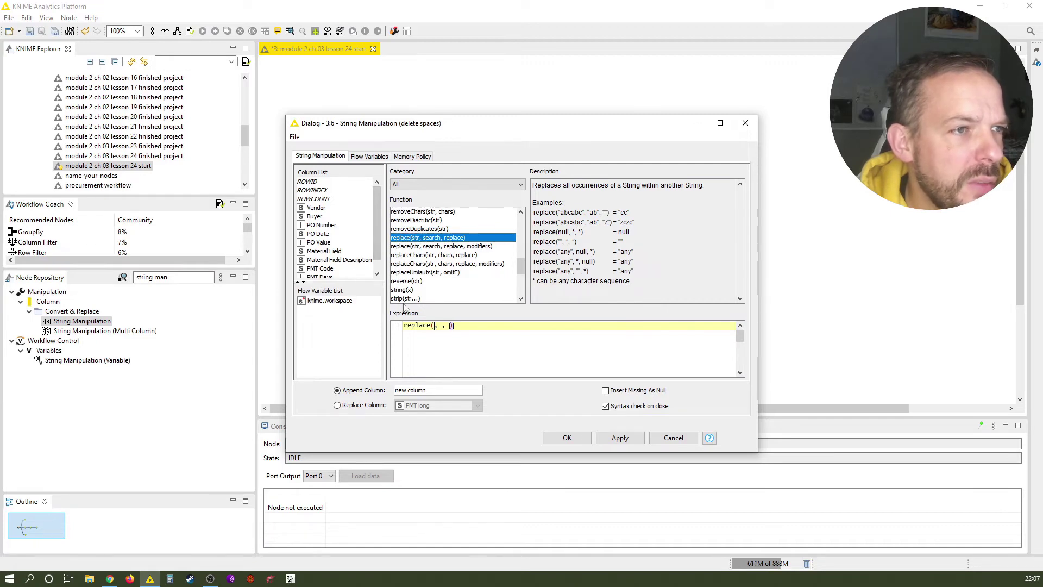
click(341, 262)
double_click(341, 262)
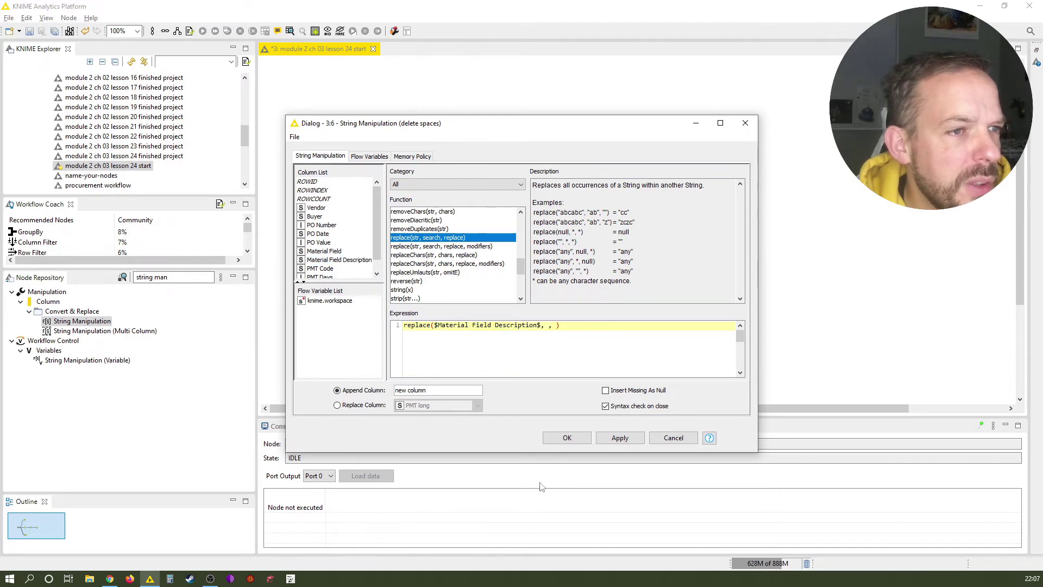
click(546, 328)
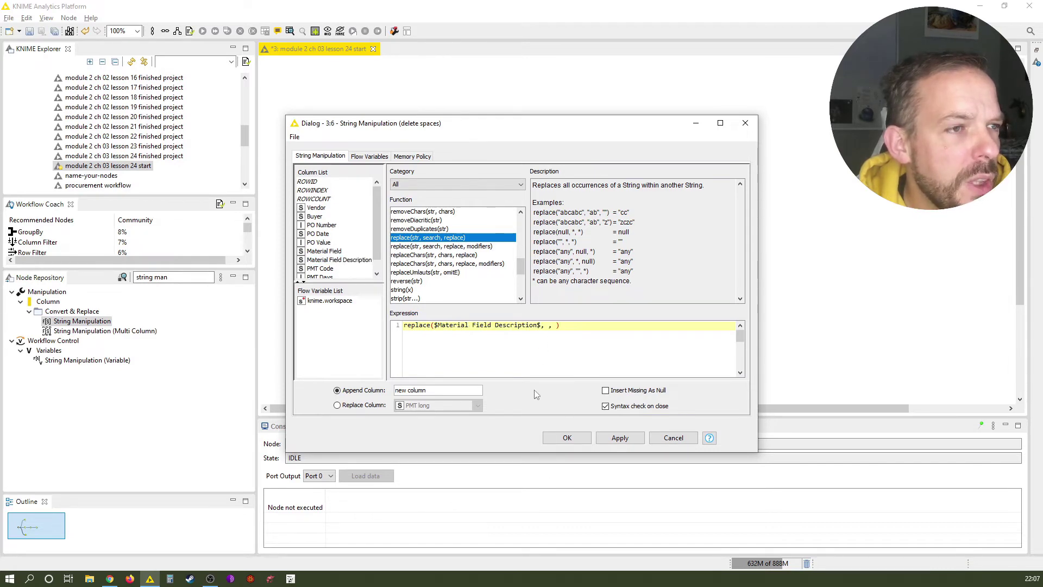
text(" ")
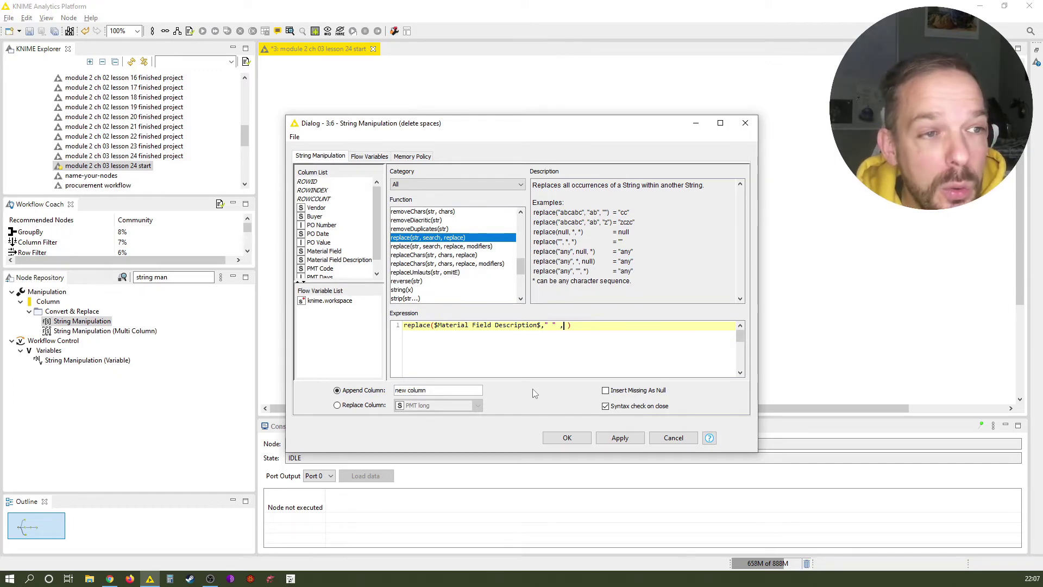
text("")
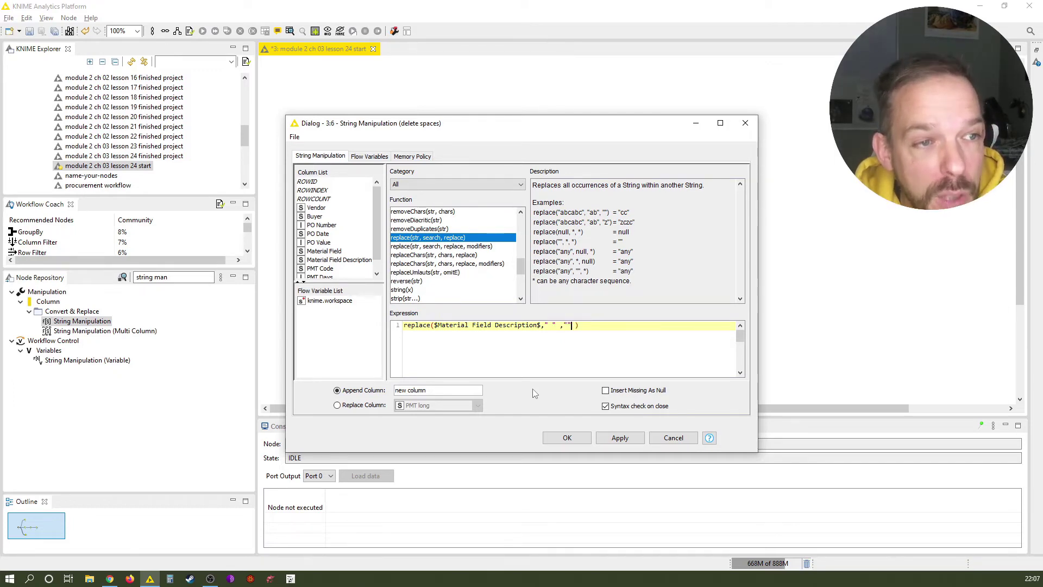
Set the output to replace the Material Field Description column.
click(337, 405)
click(417, 406)
click(430, 452)
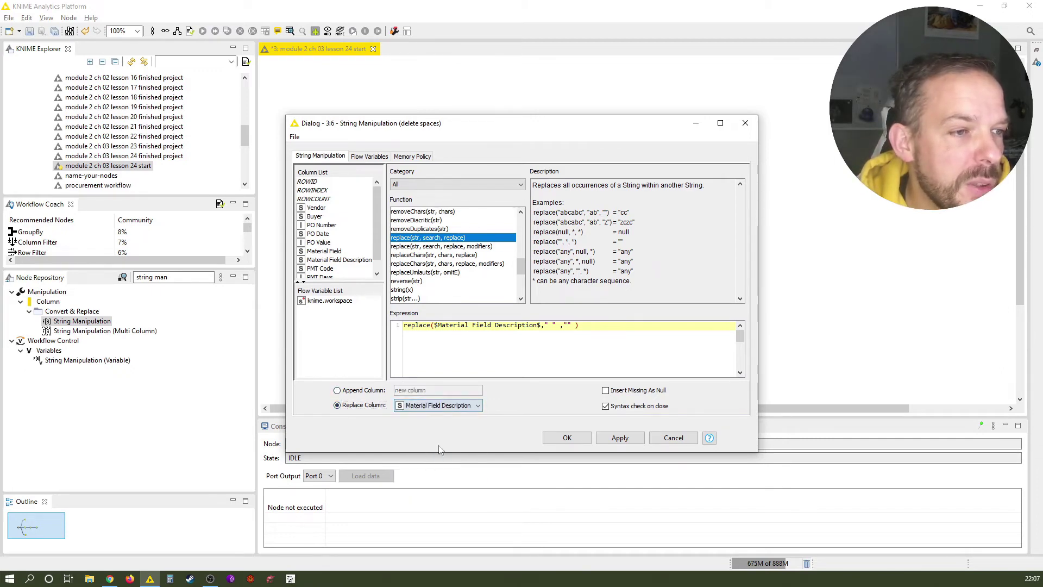
Confirm and execute the delete-spaces node, then view its output with Material Field Description widened.
click(545, 443)
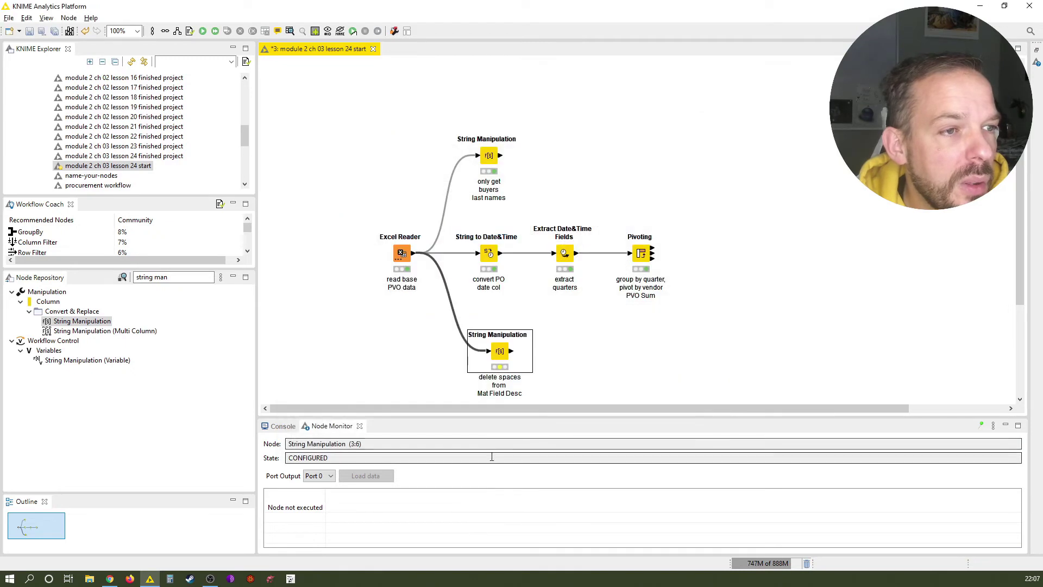
right_click(501, 352)
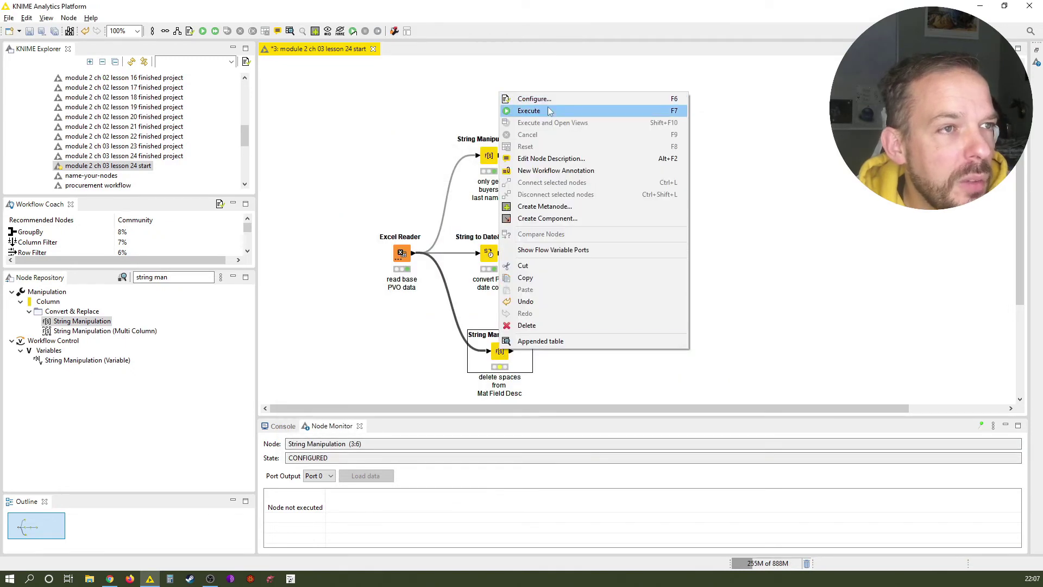
click(526, 111)
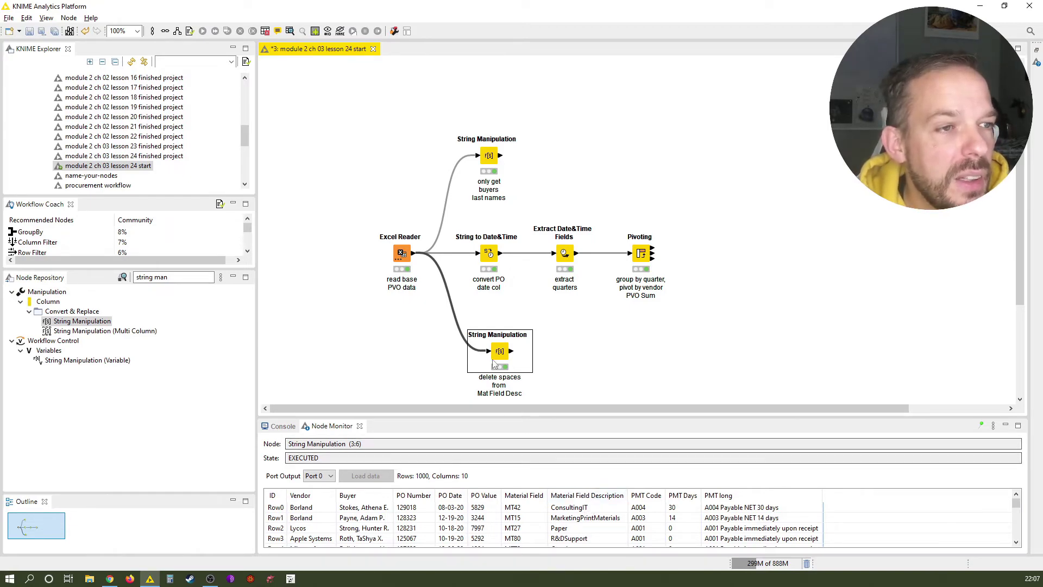
right_click(509, 379)
click(542, 338)
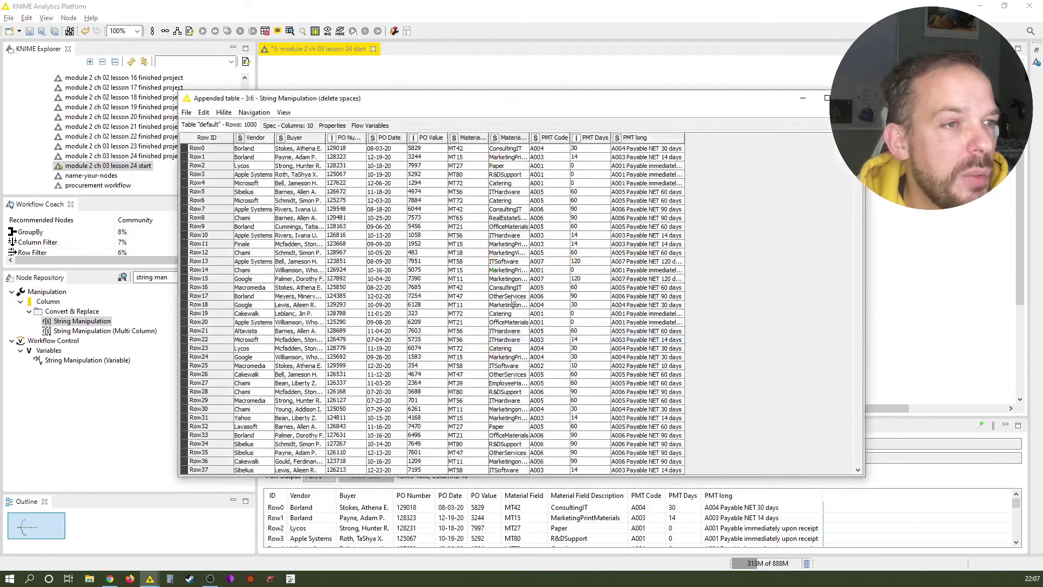
double_click(529, 138)
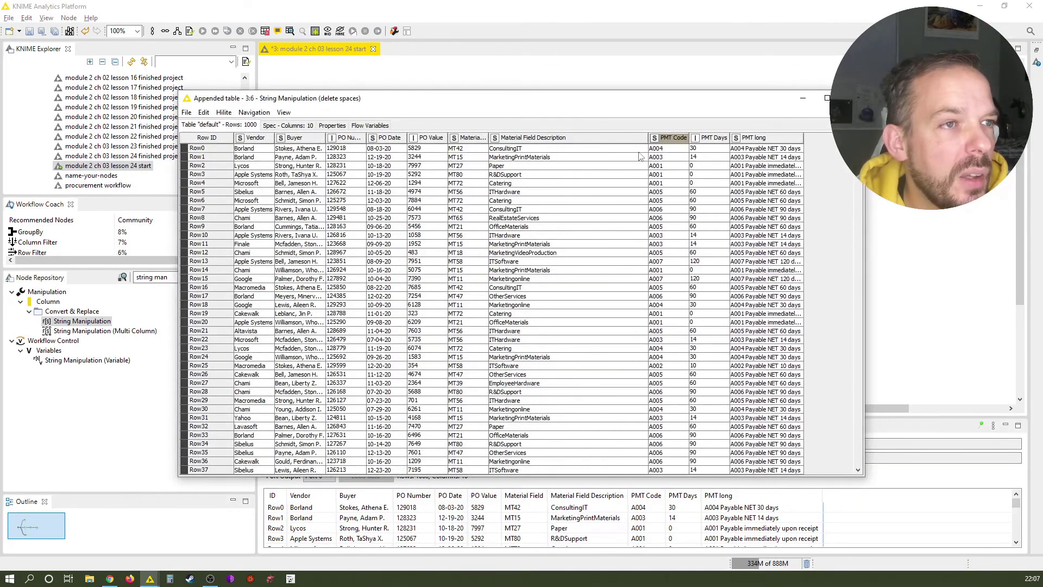